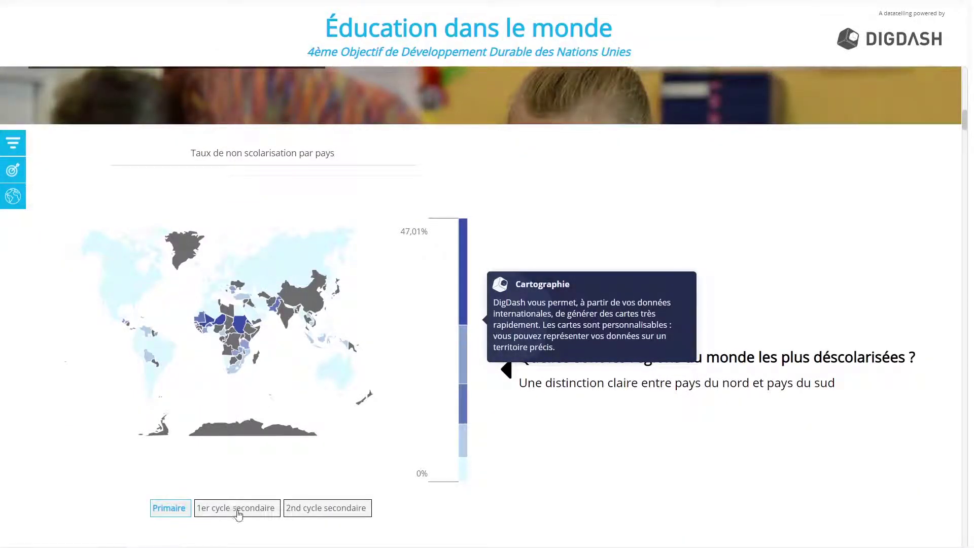
Step: Show the non-enrolment map for 1er cycle secondaire and 2nd cycle secondaire, and inspect the year 2000 in the Evolution de la déscolarisation chart
{"action": "left_click", "coordinate": [238, 513]}
{"action": "left_click", "coordinate": [311, 512]}
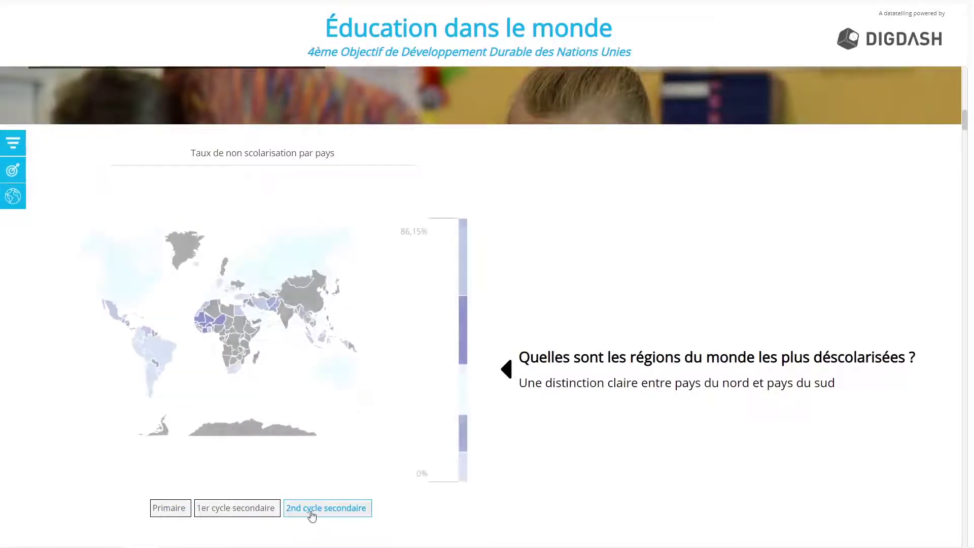
{"action": "scroll", "coordinate": [356, 427], "scroll_direction": "down", "scroll_amount": 5}
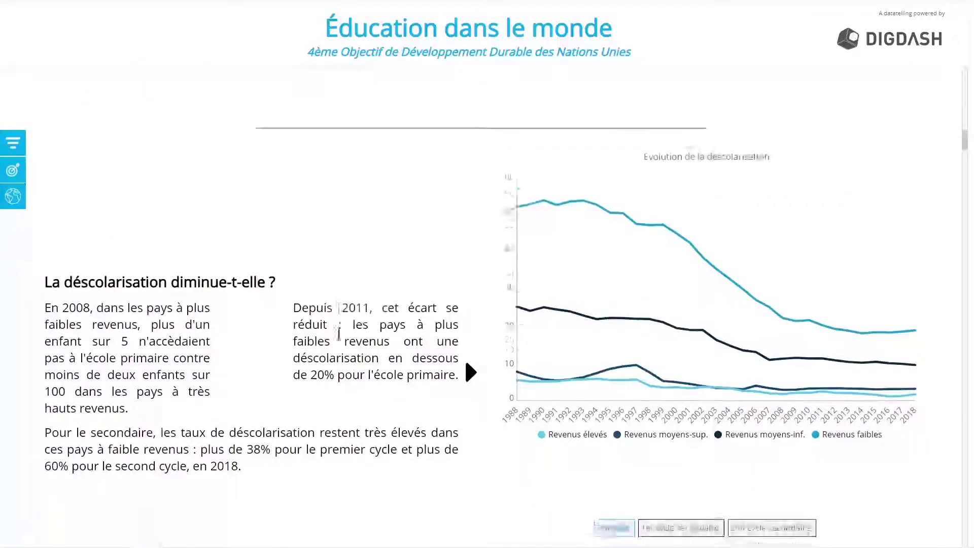
{"action": "mouse_move", "coordinate": [678, 250]}
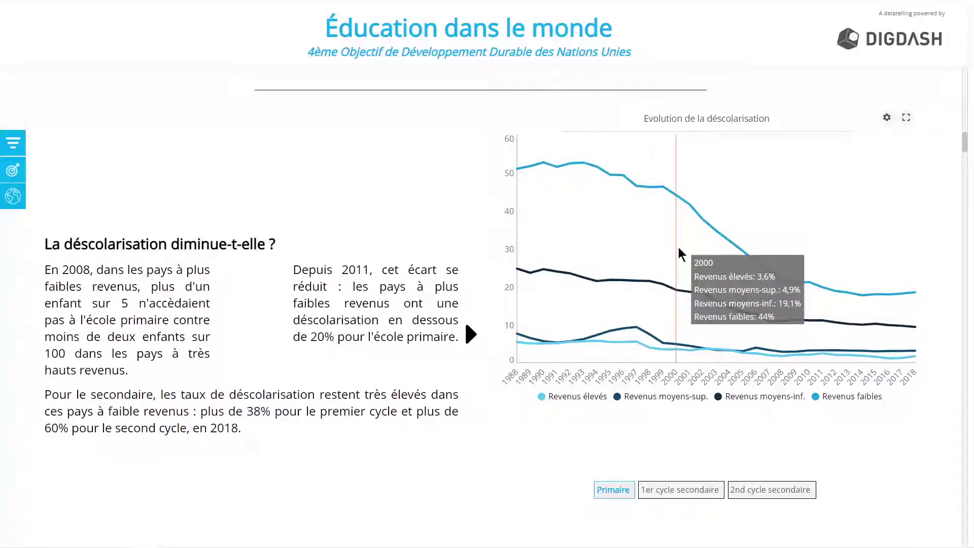
Step: Exit full-screen view, shrink the browser window to a narrow phone-like width and review how the page sections adapt
{"action": "key", "text": "F11"}
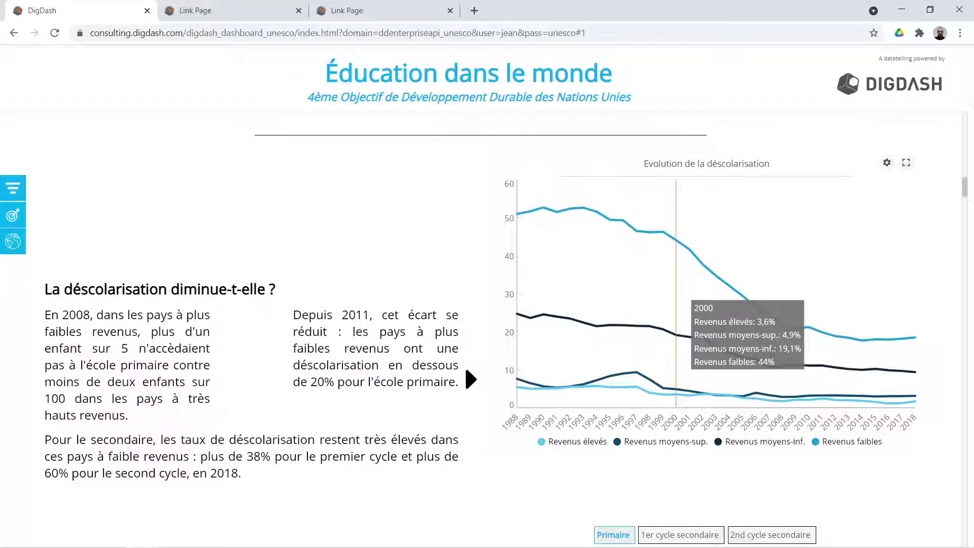
{"action": "left_click", "coordinate": [929, 10]}
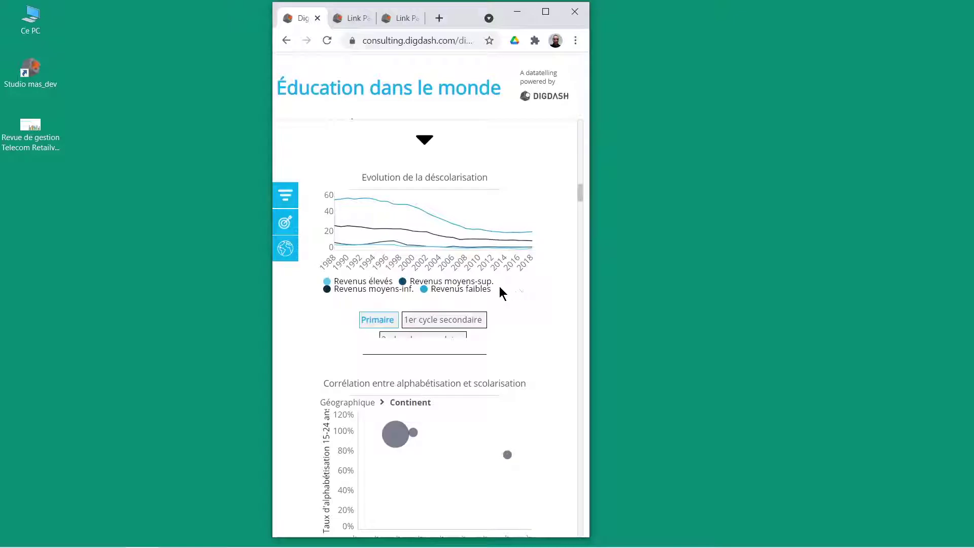
{"action": "scroll", "coordinate": [440, 260], "scroll_direction": "up", "scroll_amount": 4}
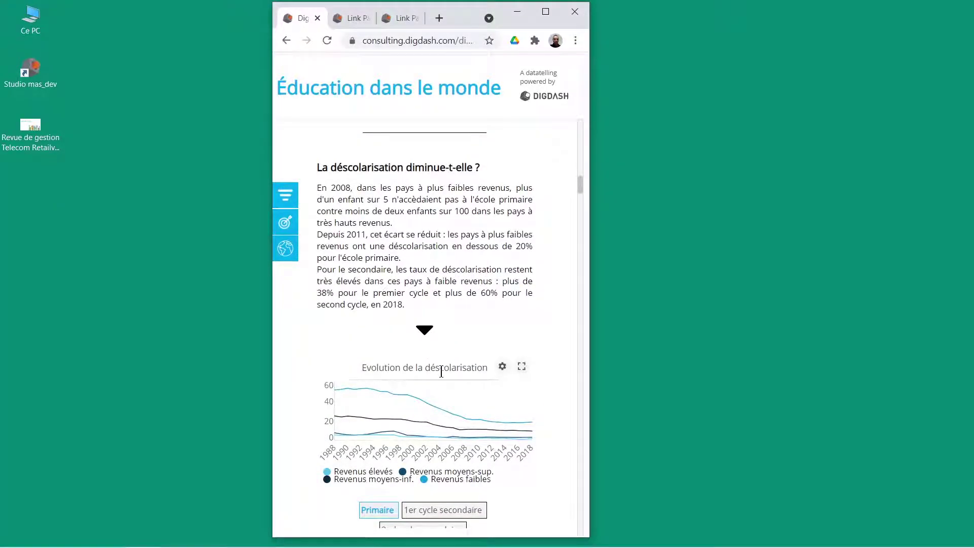
{"action": "scroll", "coordinate": [403, 360], "scroll_direction": "down", "scroll_amount": 15}
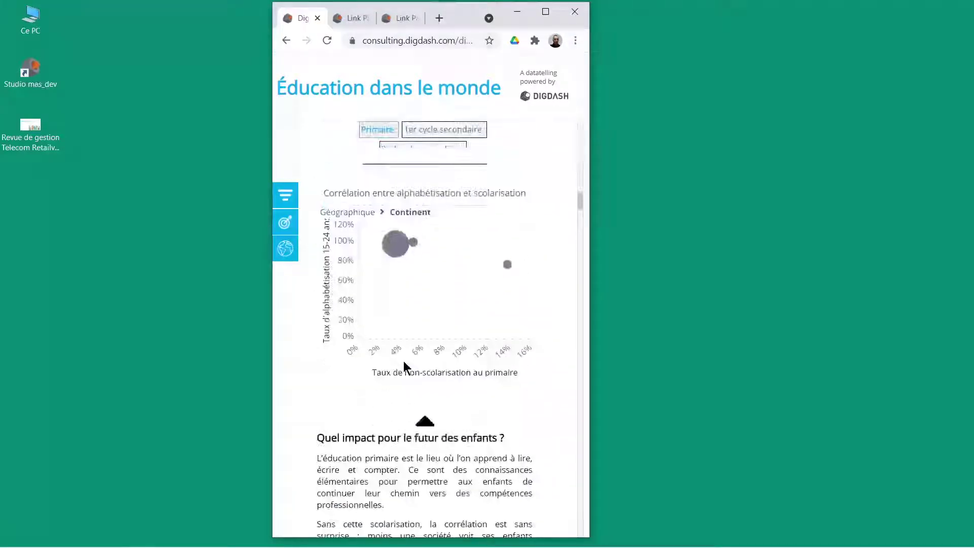
{"action": "scroll", "coordinate": [400, 361], "scroll_direction": "down", "scroll_amount": 12}
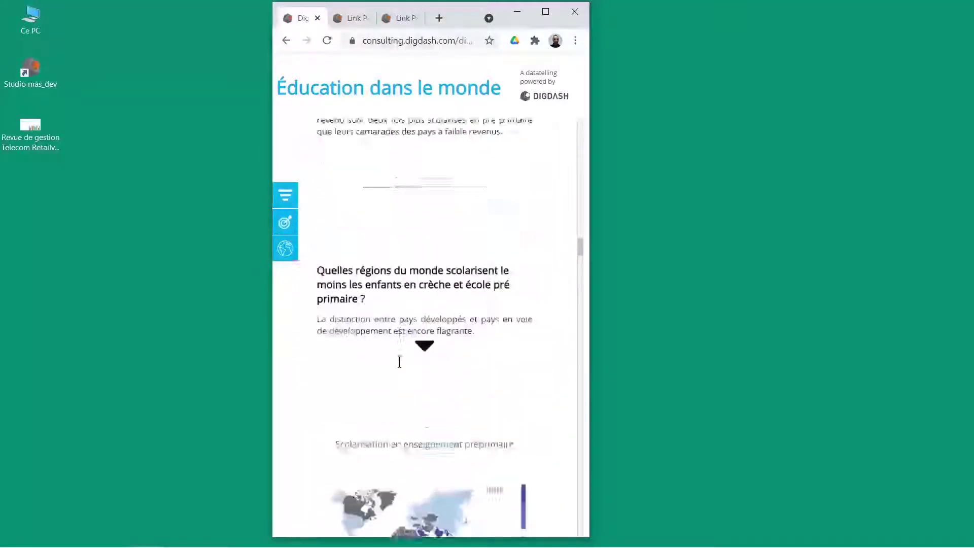
Step: Drill the Participation à l'enseignement sup. professionnel chart down to Oceanie and maximize the browser window again
{"action": "scroll", "coordinate": [399, 361], "scroll_direction": "down", "scroll_amount": 12}
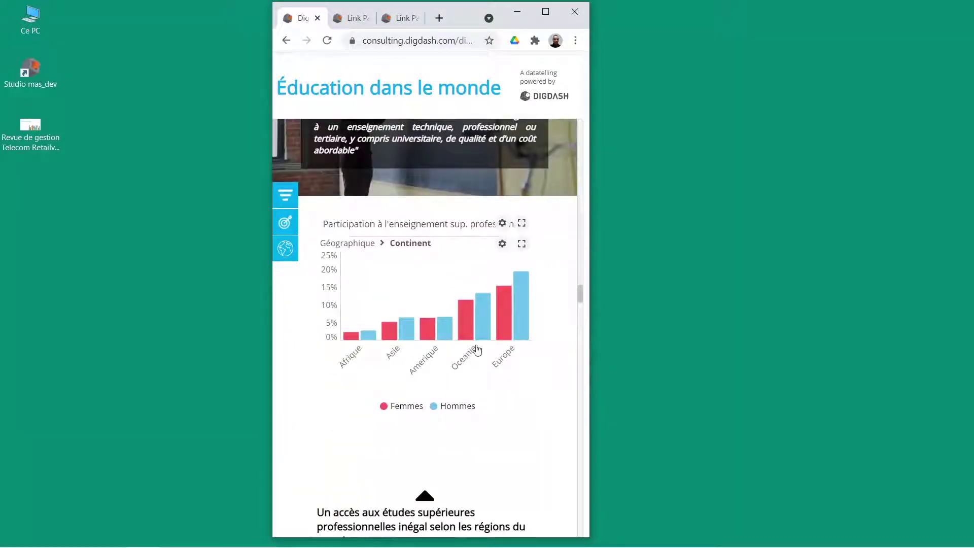
{"action": "left_click", "coordinate": [489, 334]}
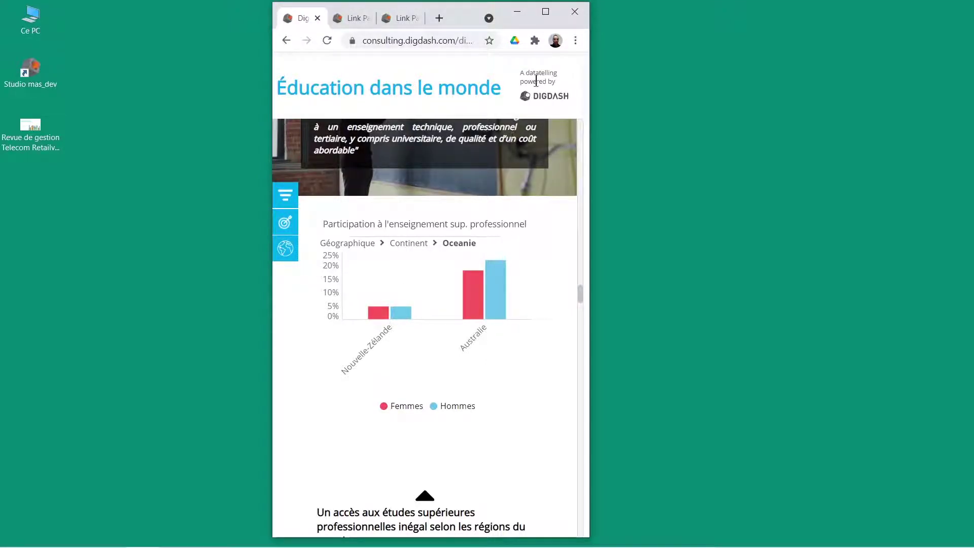
{"action": "left_click", "coordinate": [546, 13]}
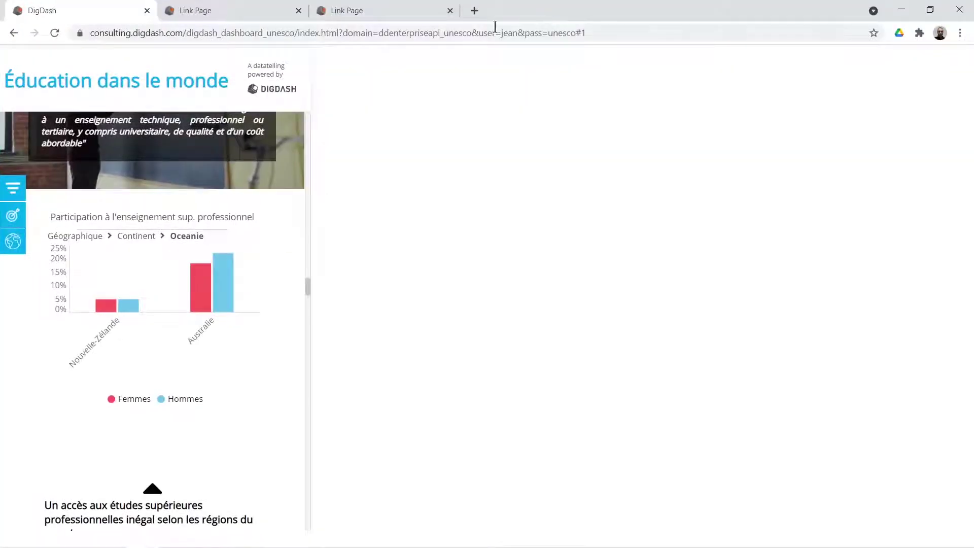
Step: Open the Piloter dashboard from the second tab's link page and filter the department KPIs by Canada
{"action": "left_click", "coordinate": [256, 12]}
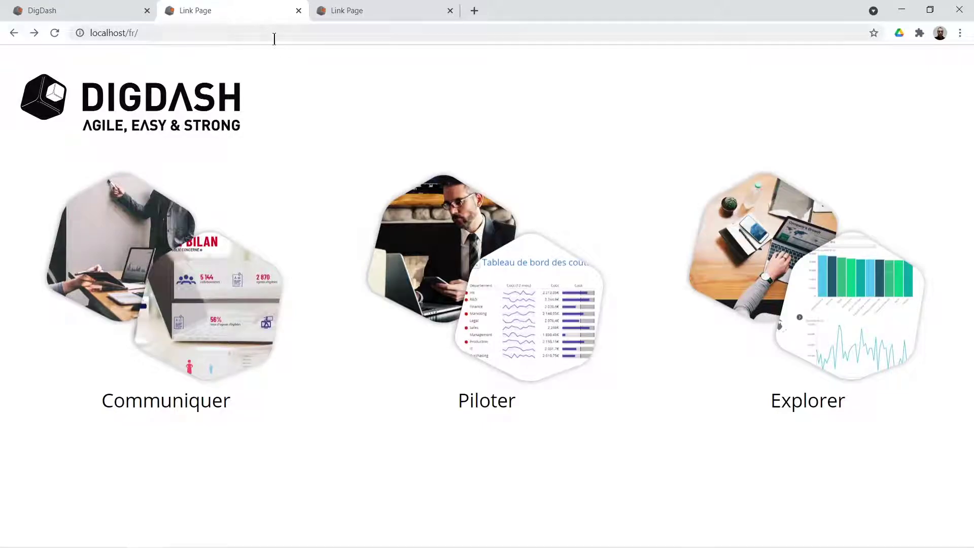
{"action": "left_click", "coordinate": [474, 264]}
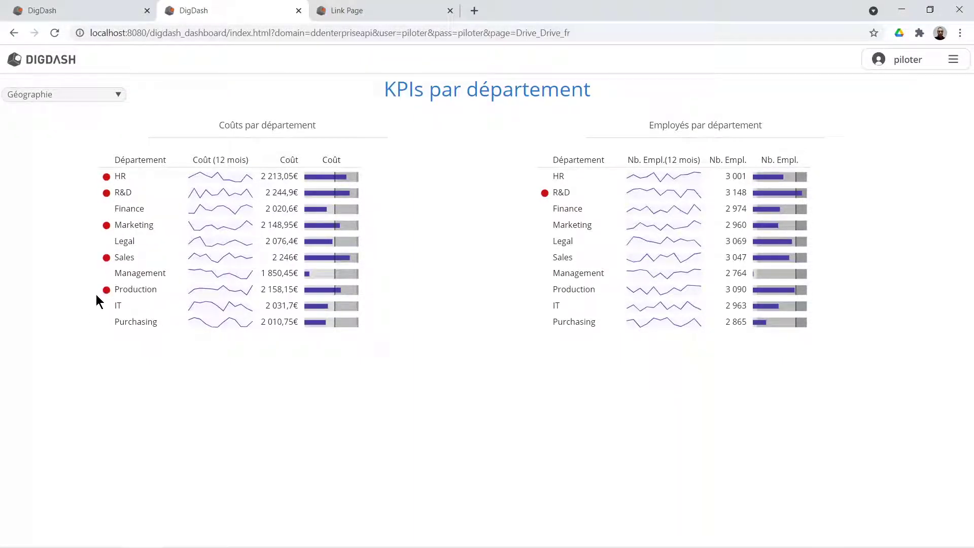
{"action": "left_click", "coordinate": [53, 98]}
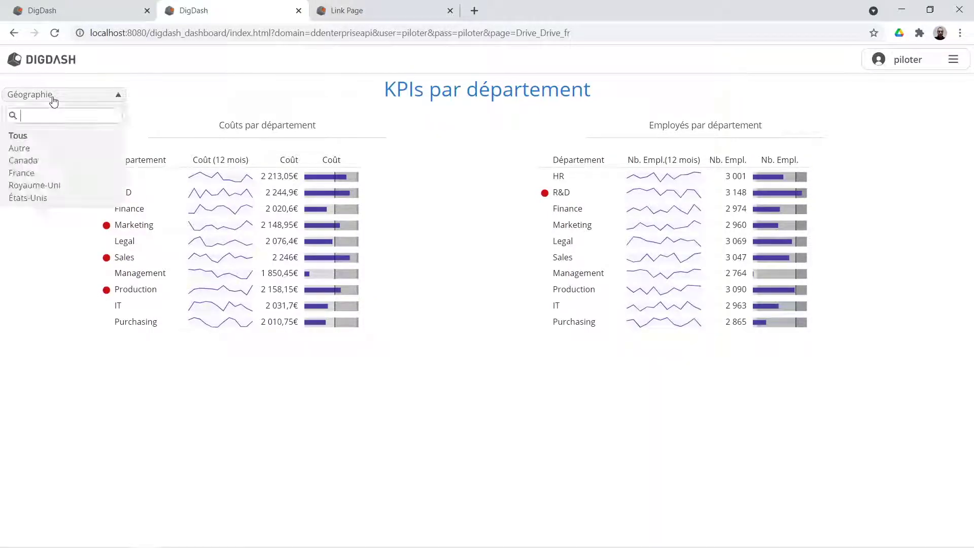
{"action": "left_click", "coordinate": [32, 161]}
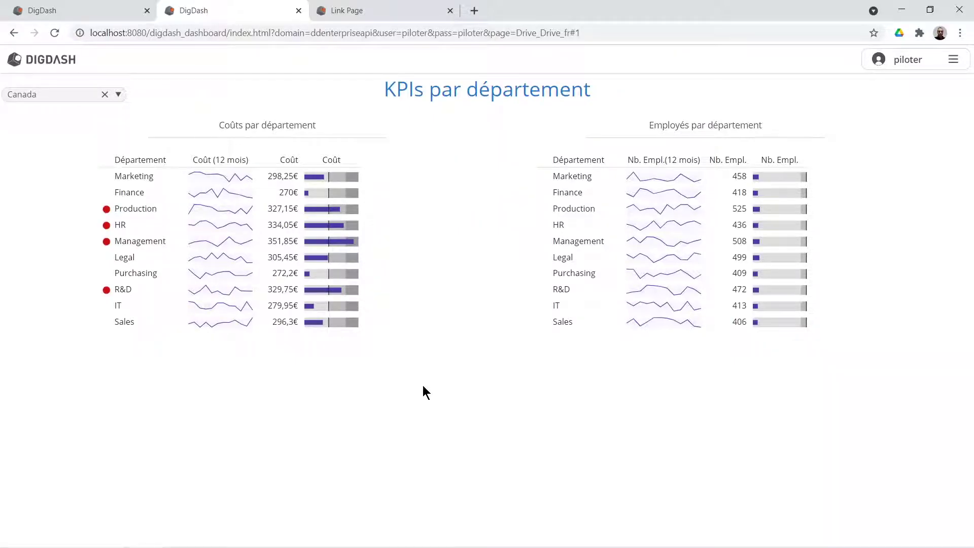
{"action": "left_click", "coordinate": [953, 60]}
Step: Open the Explorer dashboard from the third tab's link page and filter the Synthèse page to 2019
{"action": "left_click", "coordinate": [355, 9]}
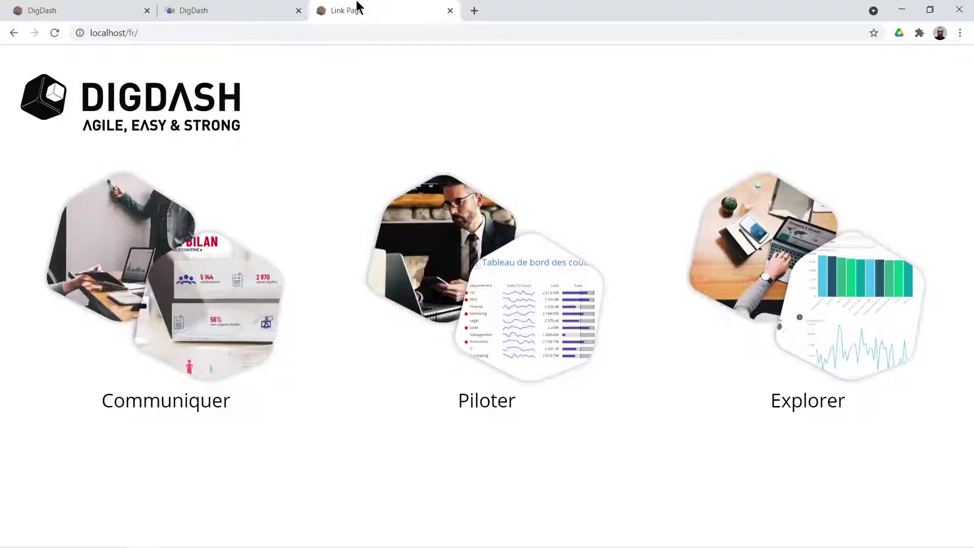
{"action": "left_click", "coordinate": [822, 300]}
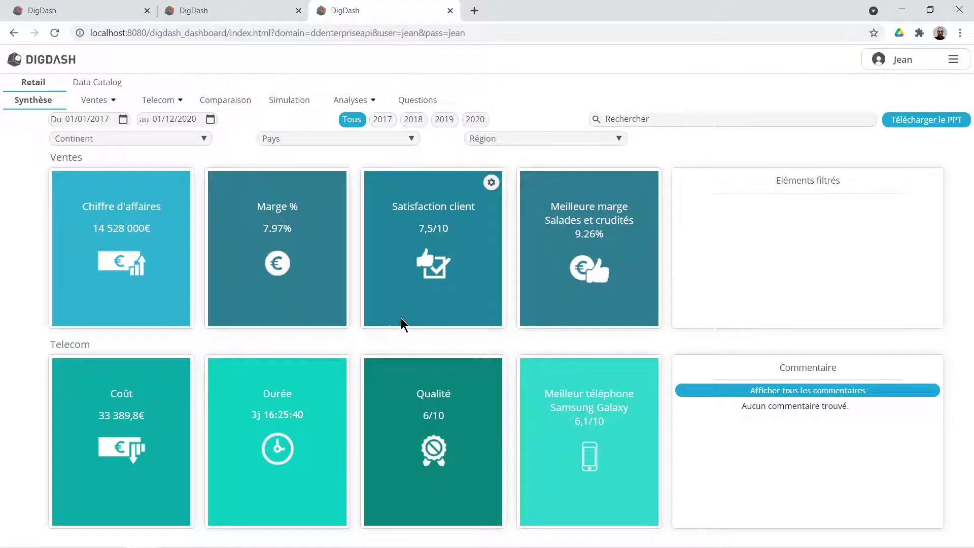
{"action": "left_click", "coordinate": [445, 121]}
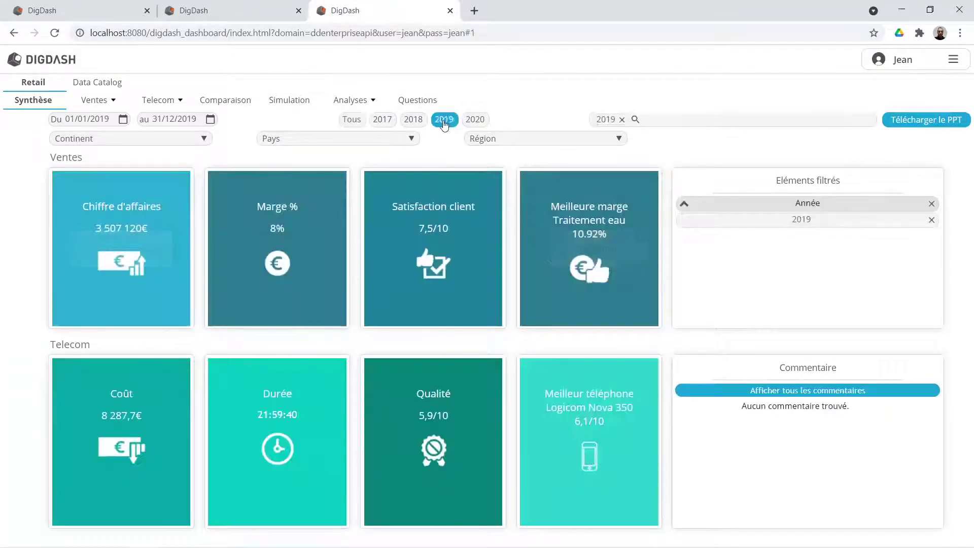
Step: Filter the Synthèse indicators by the country Espagne and clear that country filter
{"action": "left_click", "coordinate": [326, 139]}
{"action": "left_click", "coordinate": [292, 175]}
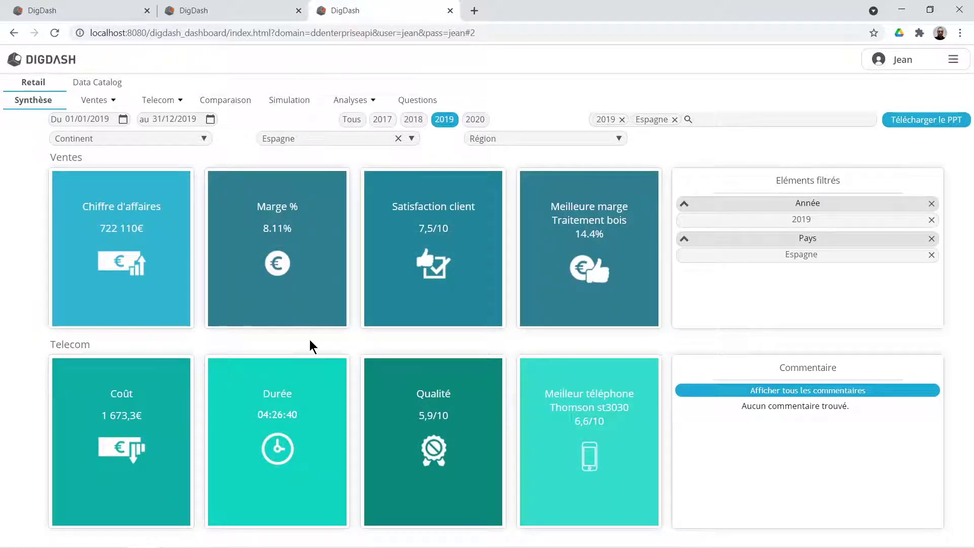
{"action": "left_click", "coordinate": [398, 142]}
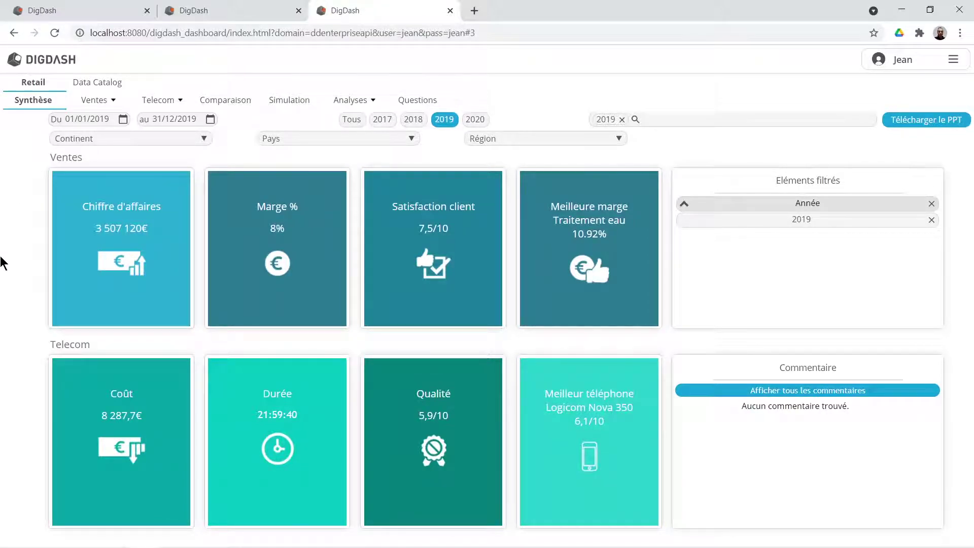
Step: Open the revenue details from the Chiffre d'affaires tile and drill the region map down through Europe to France
{"action": "left_click", "coordinate": [118, 224]}
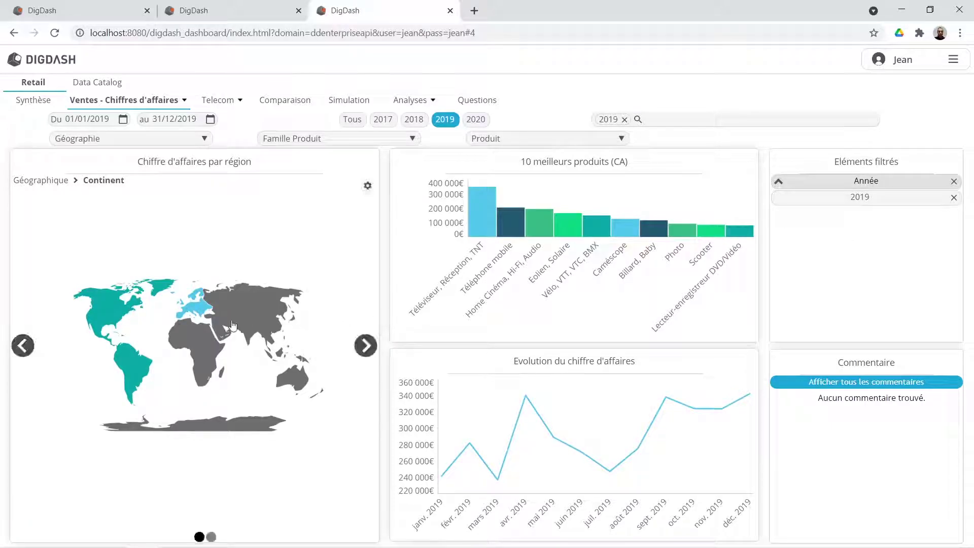
{"action": "left_click", "coordinate": [190, 305]}
{"action": "left_click", "coordinate": [165, 412]}
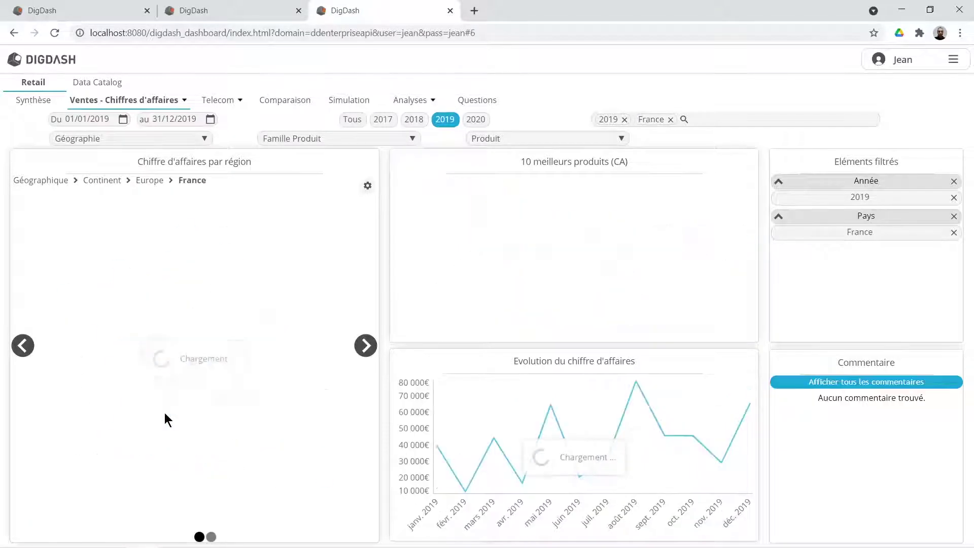
Step: Display the revenue by region as a table and sort it by CA in descending order
{"action": "left_click", "coordinate": [367, 349]}
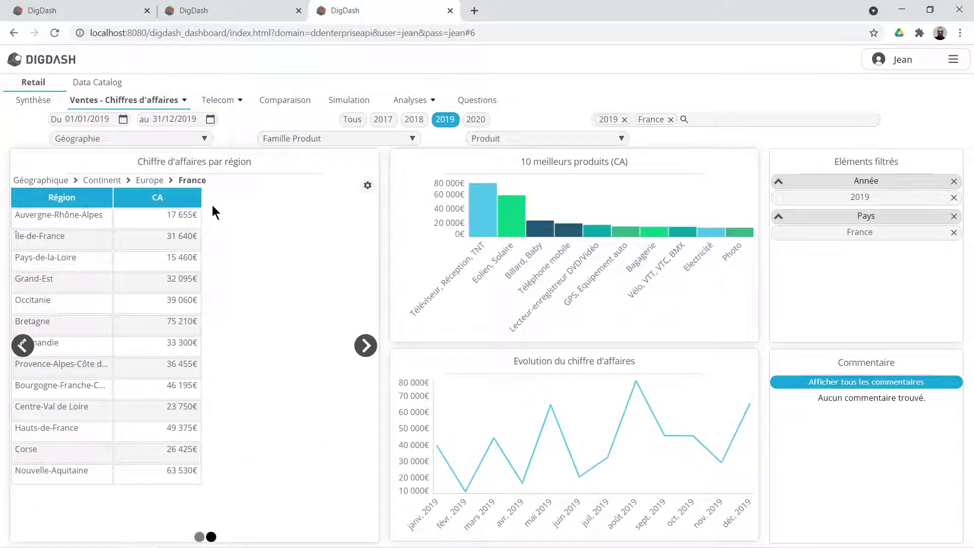
{"action": "left_click", "coordinate": [165, 198]}
{"action": "left_click", "coordinate": [165, 198]}
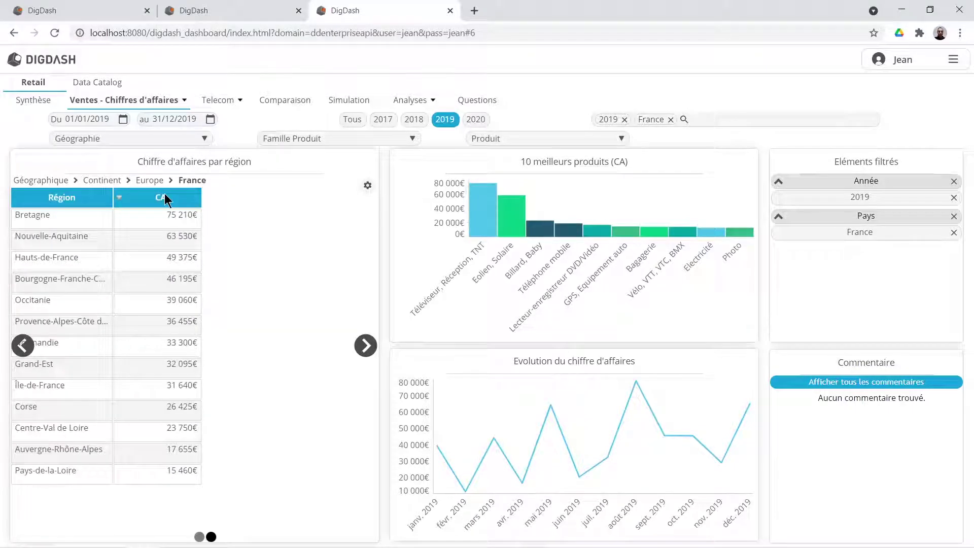
Step: Return the revenue table to continent level, drill down through Amerique to États-Unis, and display it as a map
{"action": "left_click", "coordinate": [101, 180]}
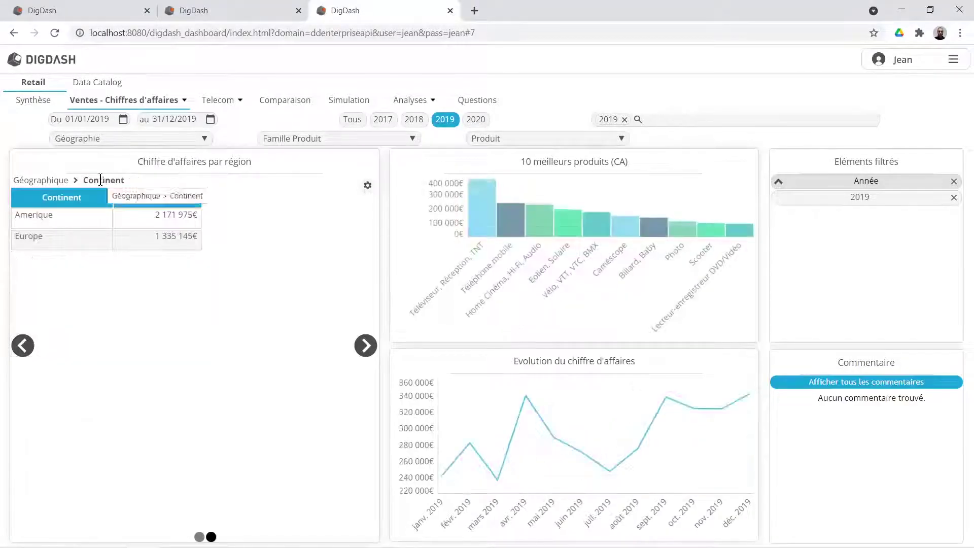
{"action": "left_click", "coordinate": [19, 217]}
{"action": "left_click", "coordinate": [20, 217]}
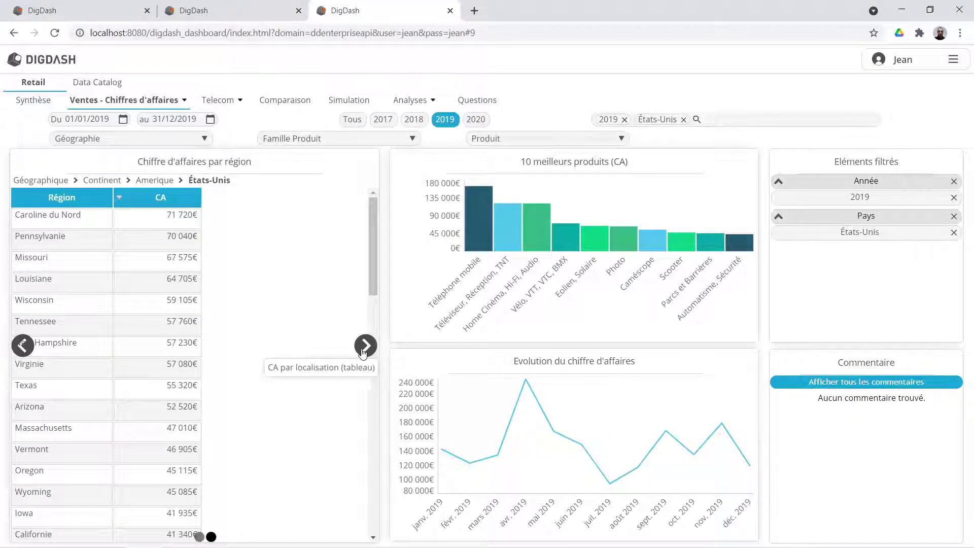
{"action": "left_click", "coordinate": [364, 346]}
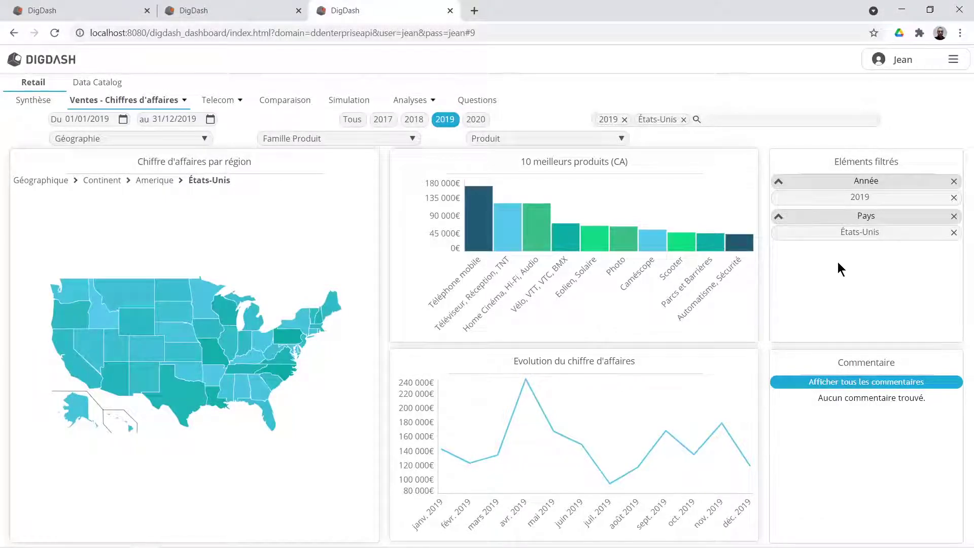
Step: Open the Comparaison page and drill the communication cost by department chart down through Soutien to Administration
{"action": "left_click", "coordinate": [287, 101]}
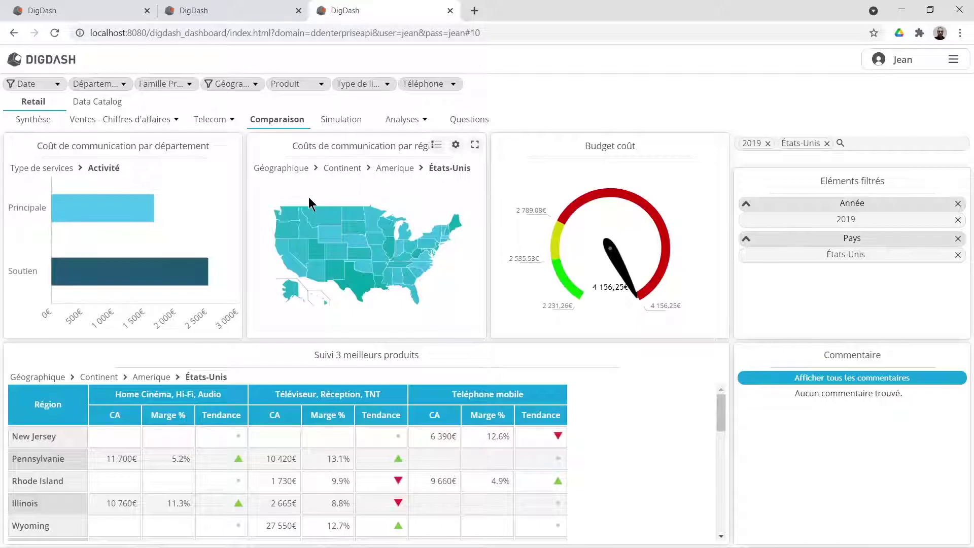
{"action": "left_click", "coordinate": [131, 278]}
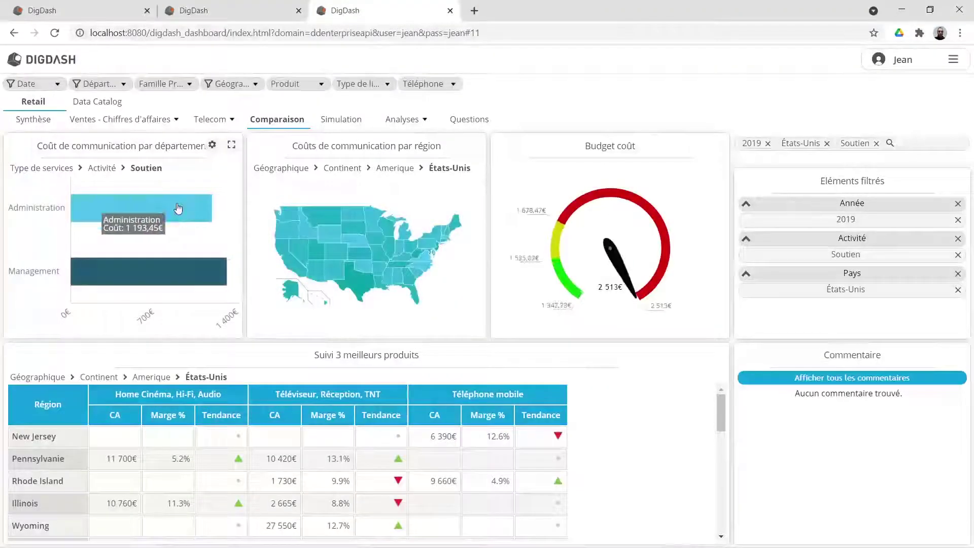
{"action": "left_click", "coordinate": [178, 208]}
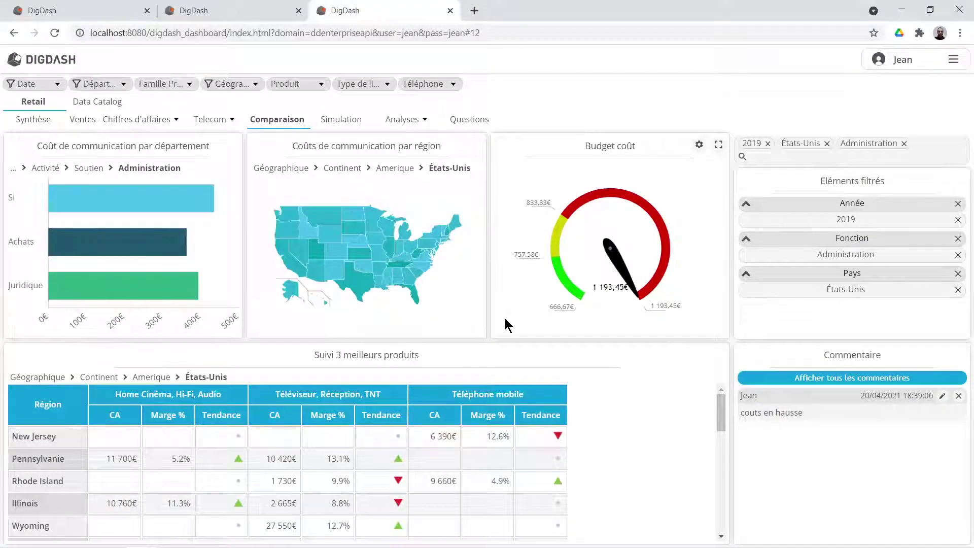
Step: Select the first eight phone models except LG G4 in the Téléphone filter, and reset the filter to Tous
{"action": "left_click", "coordinate": [432, 88]}
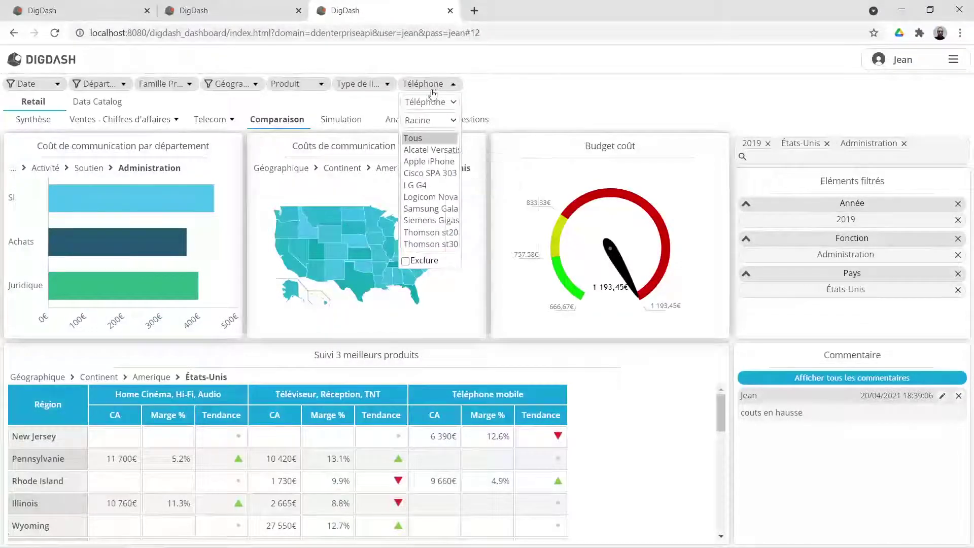
{"action": "left_click_drag", "start_coordinate": [425, 150], "coordinate": [421, 233]}
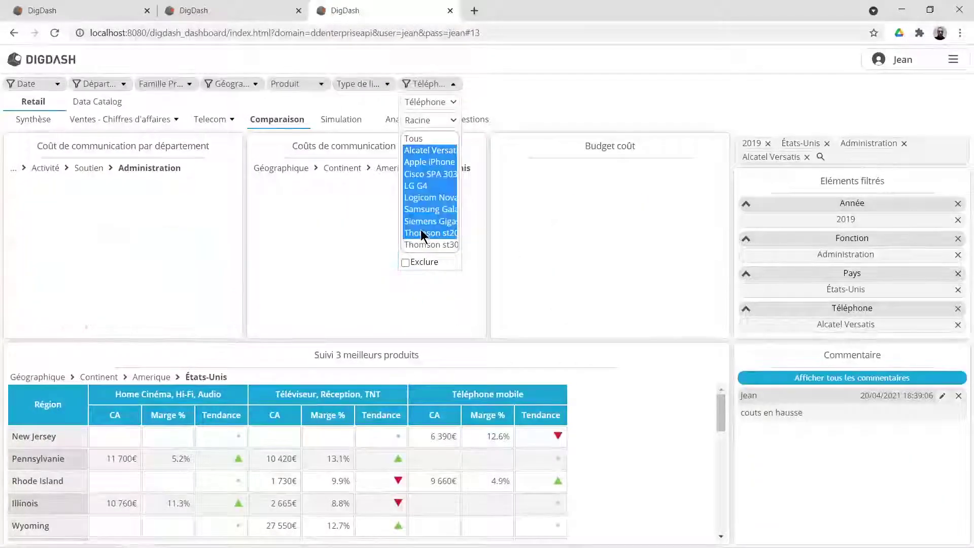
{"action": "left_click", "coordinate": [422, 186], "text": "ctrl"}
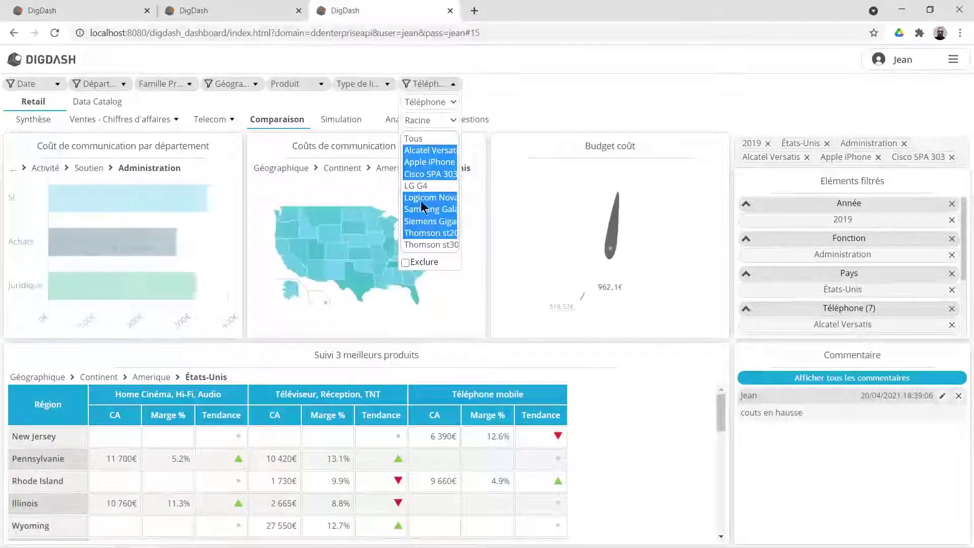
{"action": "left_click", "coordinate": [429, 138]}
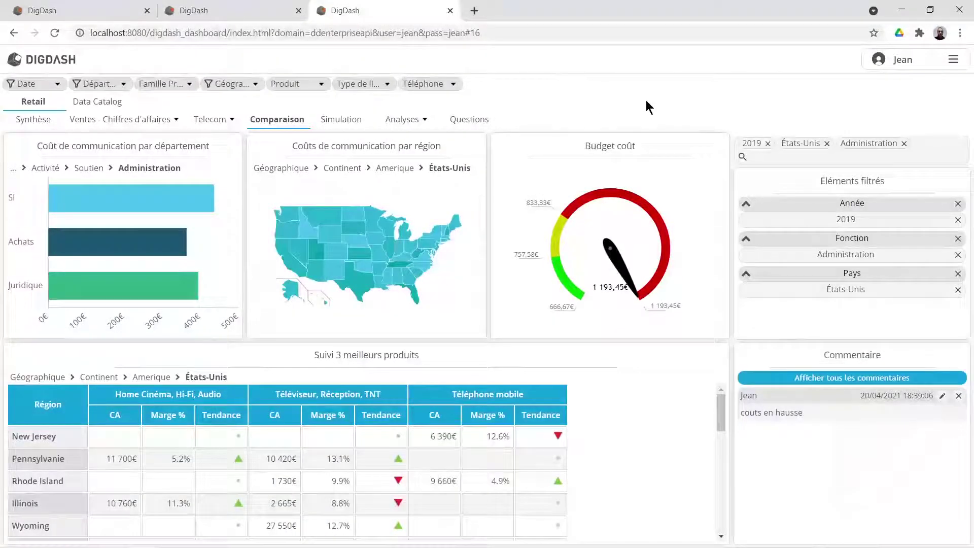
{"action": "mouse_move", "coordinate": [409, 164]}
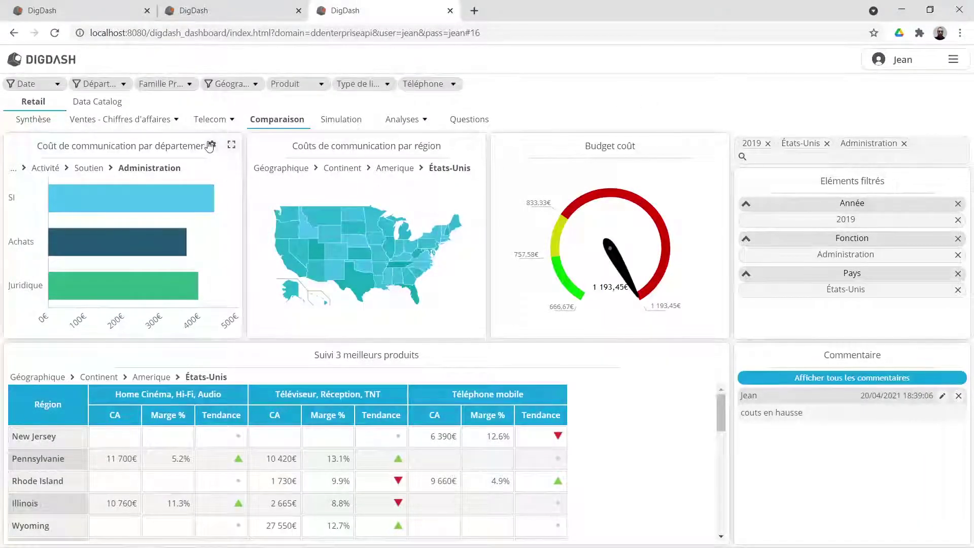
Step: Save the communication cost by department chart as a PDF, open the downloaded file and view the chart on page 2
{"action": "left_click", "coordinate": [212, 144]}
{"action": "left_click", "coordinate": [241, 151]}
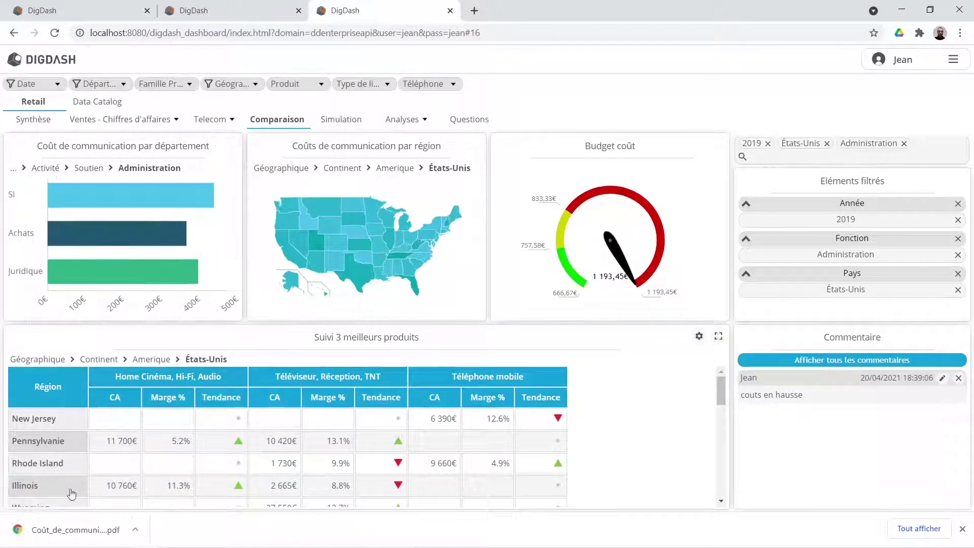
{"action": "left_click", "coordinate": [66, 529]}
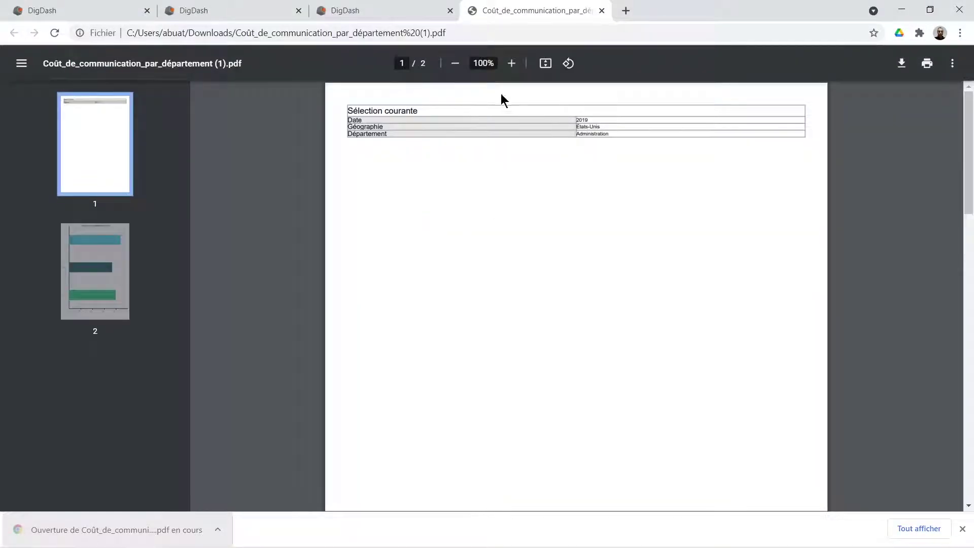
{"action": "left_click", "coordinate": [102, 279]}
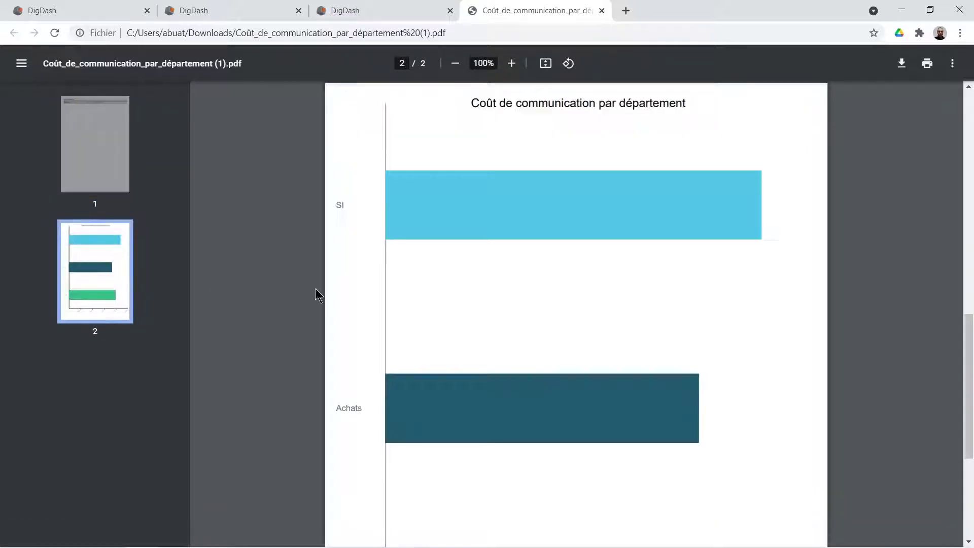
{"action": "scroll", "coordinate": [466, 285], "scroll_direction": "down", "scroll_amount": 2, "text": "ctrl"}
{"action": "scroll", "coordinate": [492, 300], "scroll_direction": "down", "scroll_amount": 3}
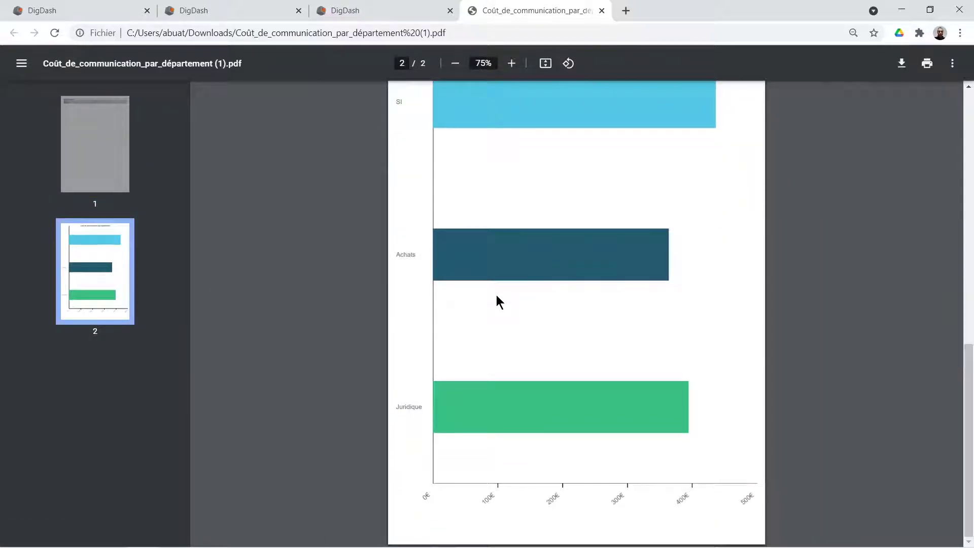
Step: Return to the DigDash dashboard and display the export and comment options of the communication costs by region map
{"action": "left_click", "coordinate": [365, 11]}
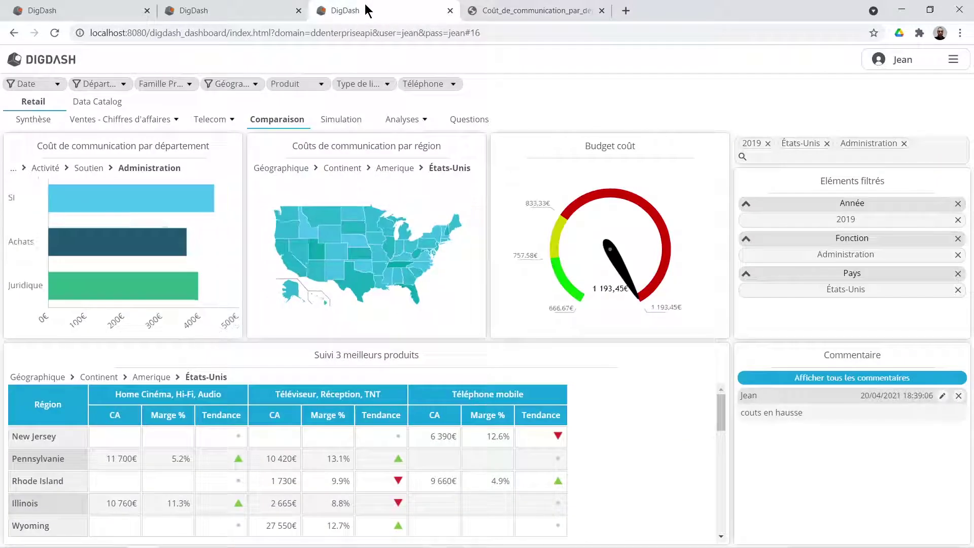
{"action": "mouse_move", "coordinate": [324, 223]}
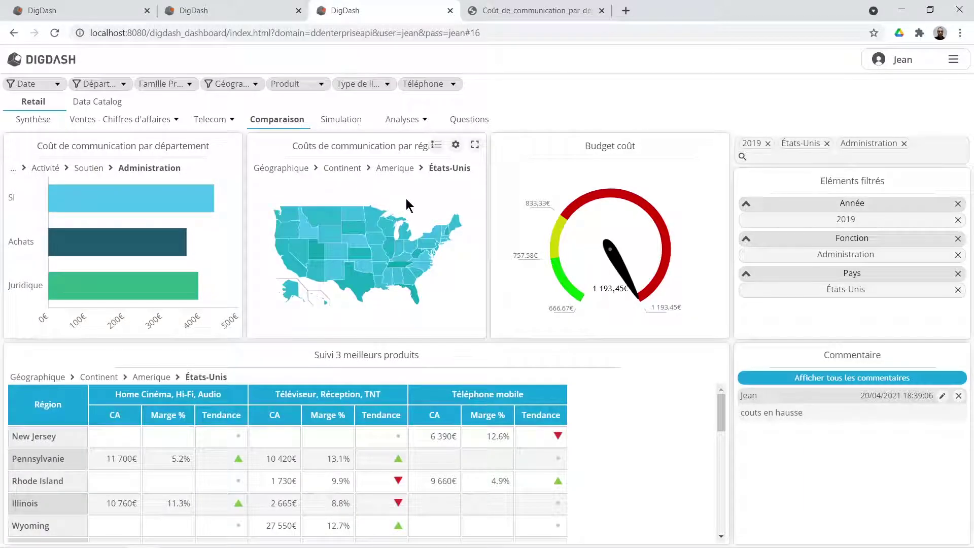
{"action": "left_click", "coordinate": [455, 145]}
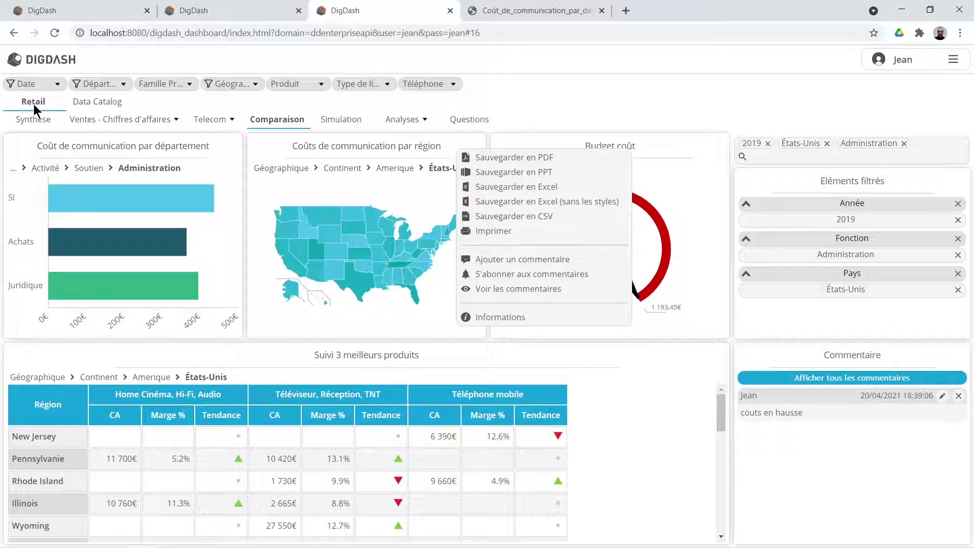
Step: Open the Synthèse page, download its PPT report and open the downloaded Revue de gestion presentation
{"action": "left_click", "coordinate": [30, 121]}
{"action": "left_click", "coordinate": [31, 122]}
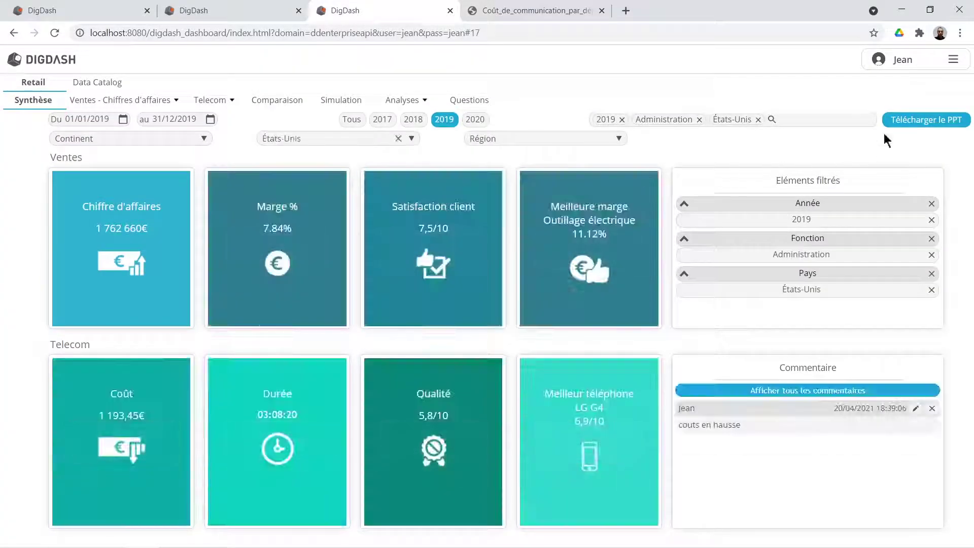
{"action": "left_click", "coordinate": [903, 122]}
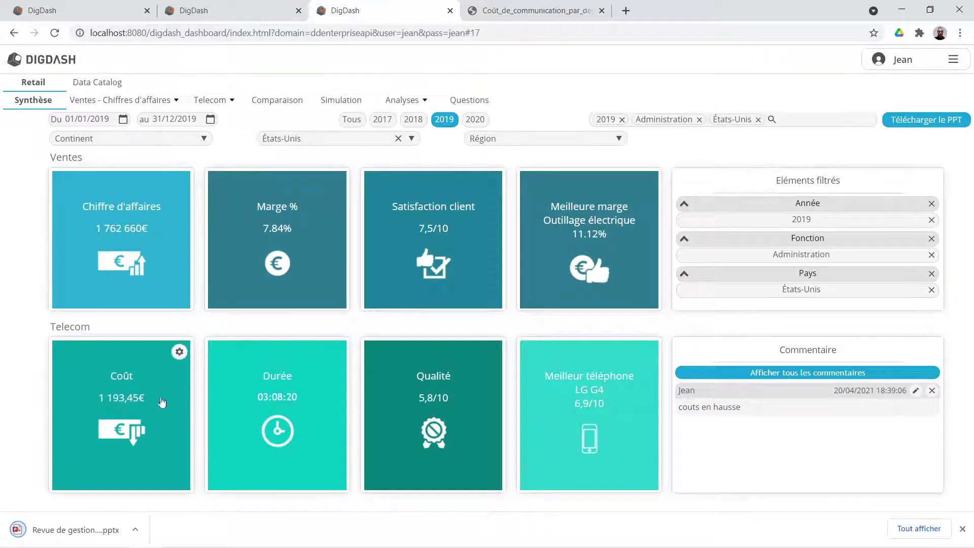
{"action": "left_click", "coordinate": [64, 530]}
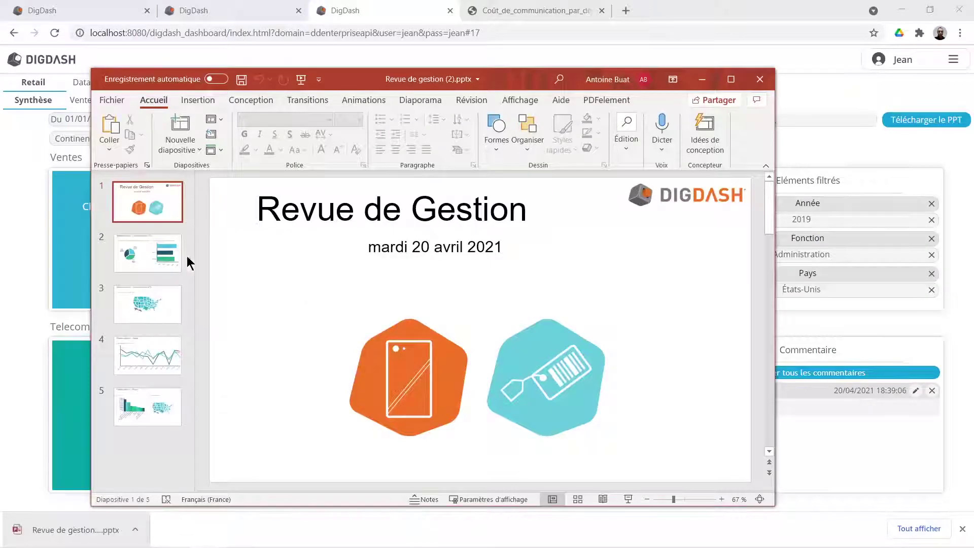
Step: Look through slides 2 to 4 of the Revue de gestion presentation and return to the DigDash dashboard
{"action": "left_click", "coordinate": [143, 253]}
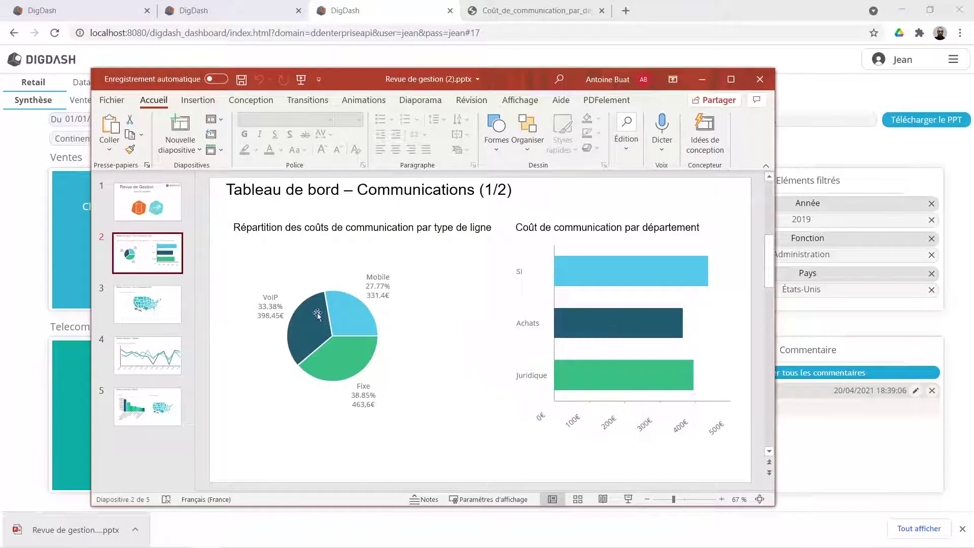
{"action": "left_click", "coordinate": [153, 309]}
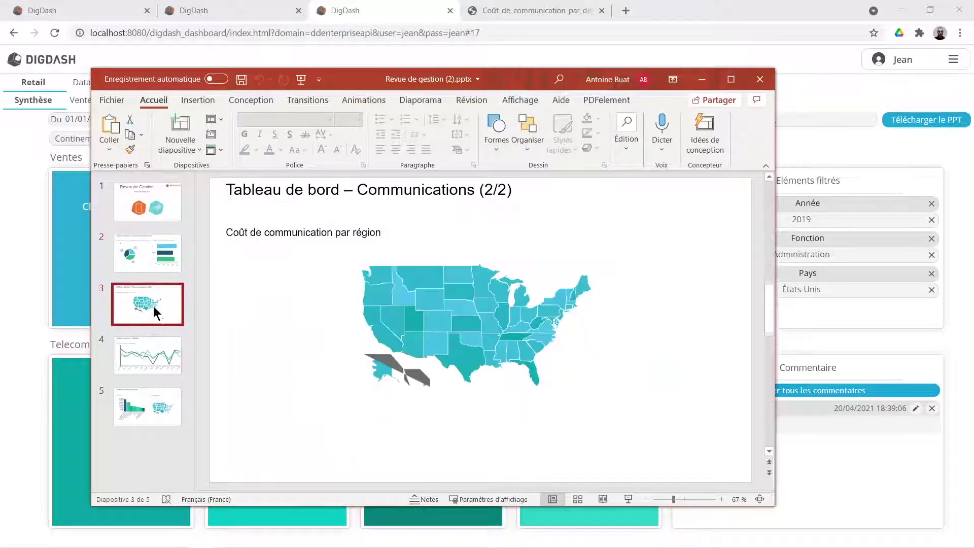
{"action": "left_click", "coordinate": [149, 355]}
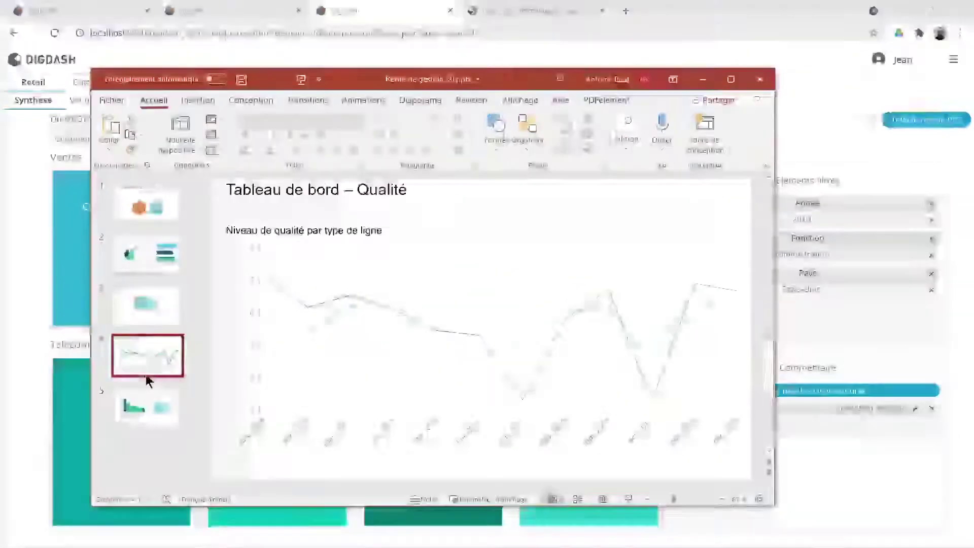
{"action": "left_click", "coordinate": [681, 7]}
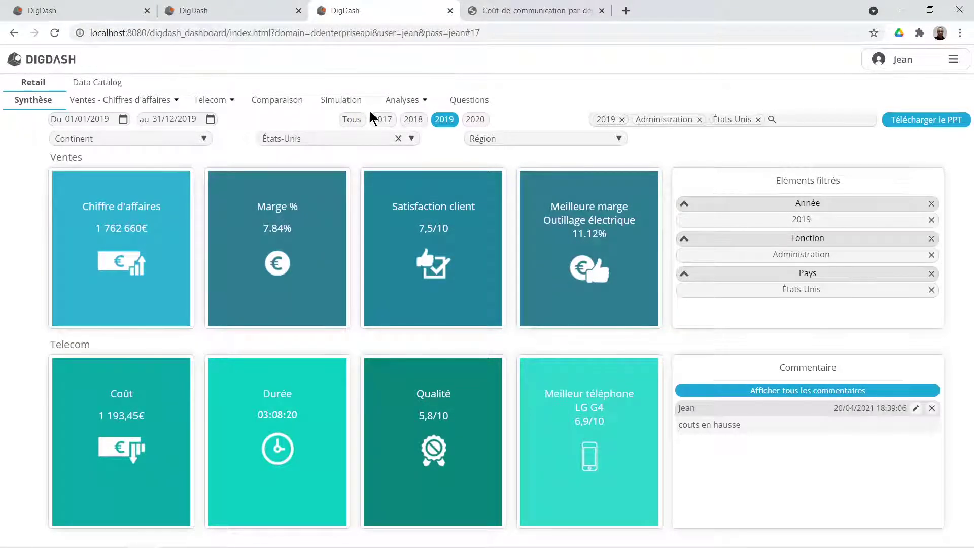
Step: Open the Analyse communication page and remove the Année, Fonction and Pays filters
{"action": "left_click", "coordinate": [397, 101]}
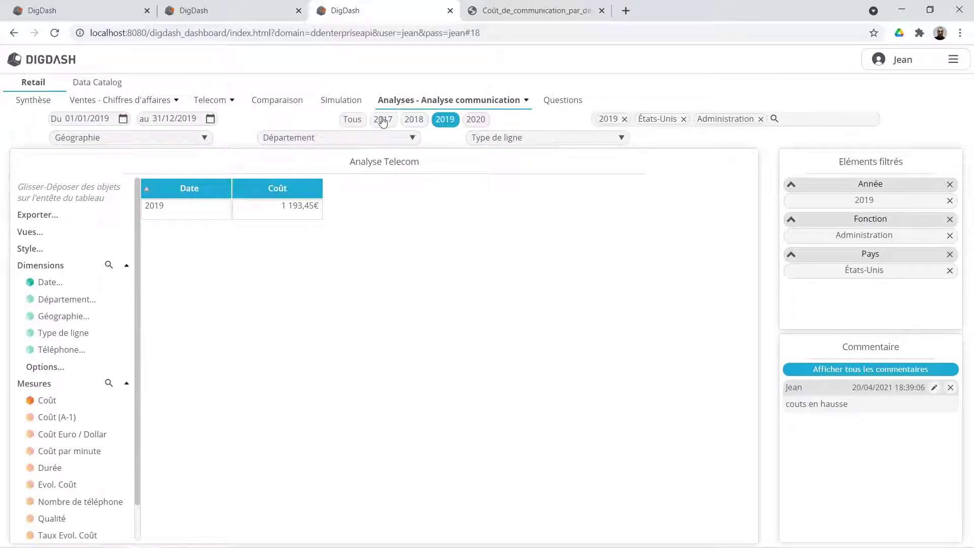
{"action": "left_click", "coordinate": [950, 184]}
{"action": "left_click", "coordinate": [951, 186]}
{"action": "left_click", "coordinate": [951, 185]}
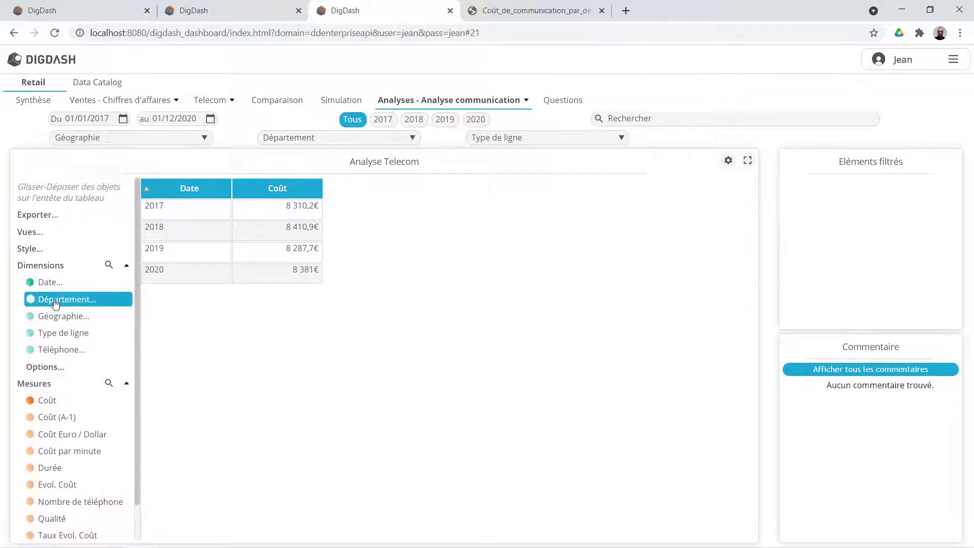
Step: Add the Géographique / Pays dimension to the Analyse Telecom table and apply Total (fin) to the Pays column
{"action": "left_click", "coordinate": [52, 319]}
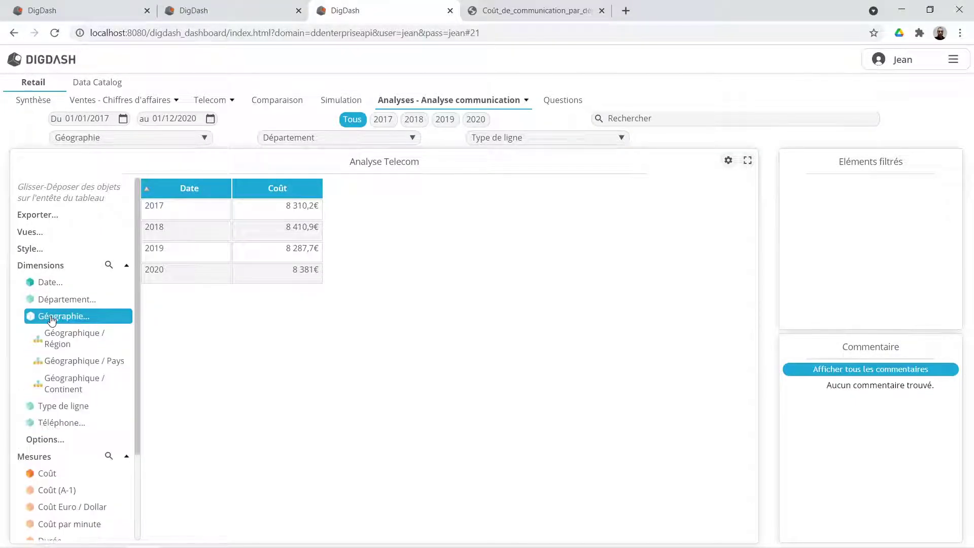
{"action": "left_click_drag", "start_coordinate": [71, 361], "coordinate": [213, 188]}
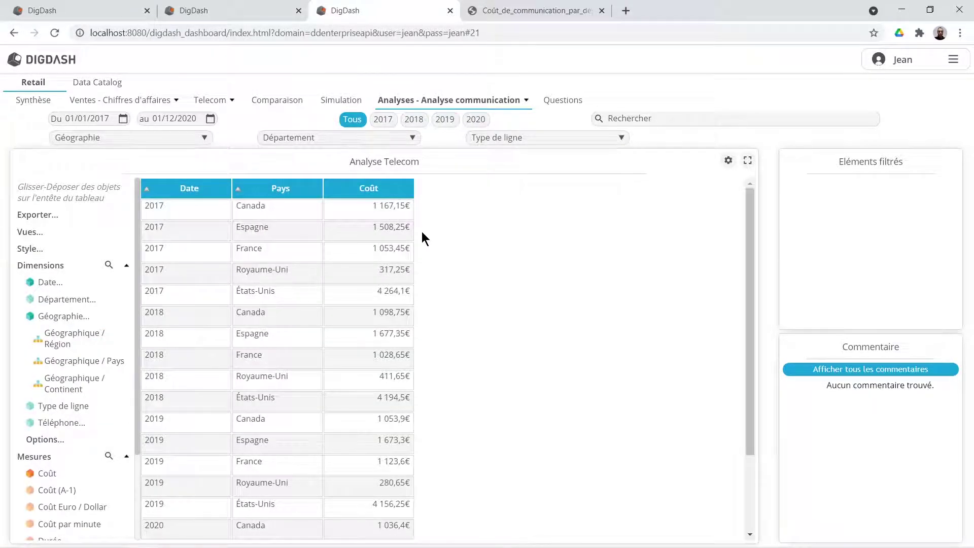
{"action": "left_click", "coordinate": [43, 442]}
{"action": "left_click_drag", "start_coordinate": [50, 457], "coordinate": [270, 195]}
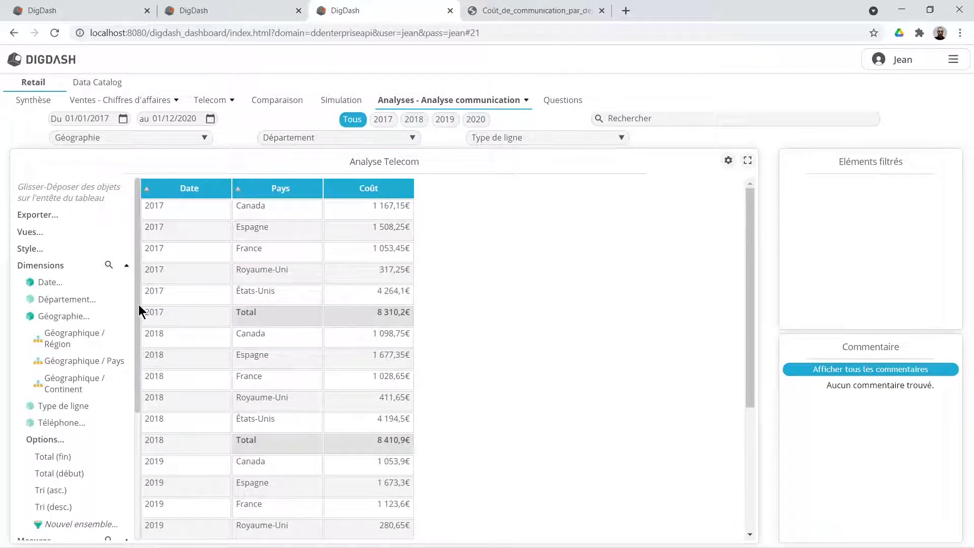
Step: Add the Durée measure to the table and apply the Année - 1 transformer to Coût, naming the formula Coût (Année - 1)
{"action": "scroll", "coordinate": [71, 337], "scroll_direction": "down", "scroll_amount": 4}
{"action": "left_click_drag", "start_coordinate": [50, 430], "coordinate": [472, 186]}
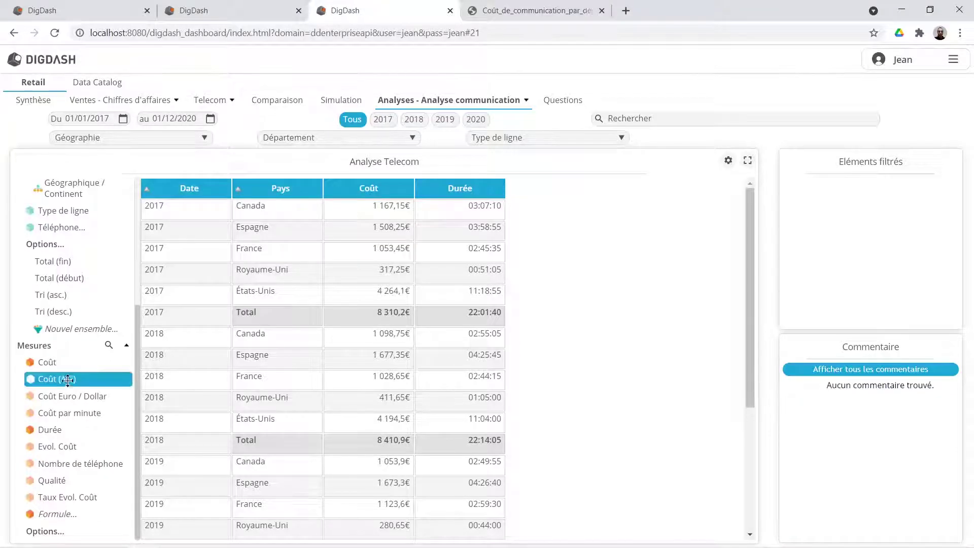
{"action": "left_click", "coordinate": [46, 531]}
{"action": "scroll", "coordinate": [66, 502], "scroll_direction": "down", "scroll_amount": 2}
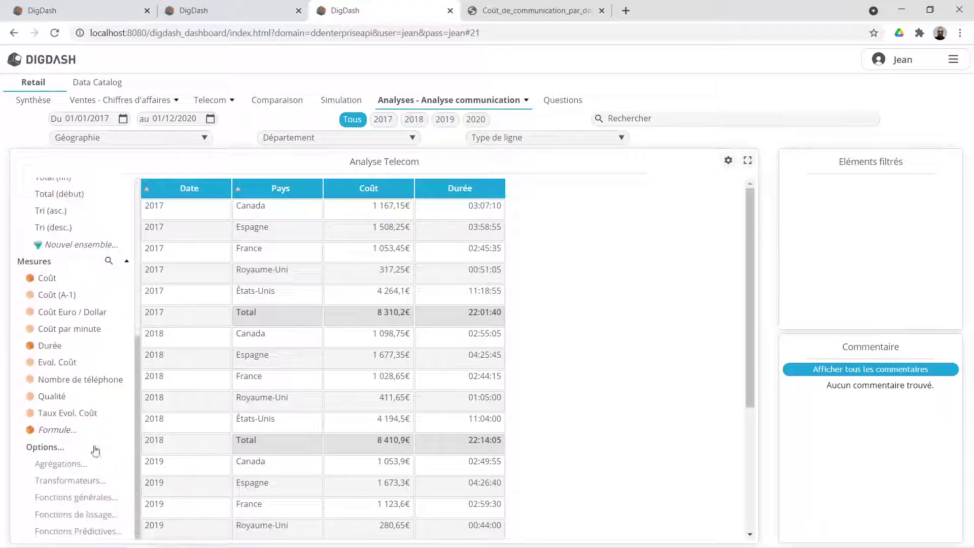
{"action": "left_click", "coordinate": [66, 480]}
{"action": "scroll", "coordinate": [62, 459], "scroll_direction": "down", "scroll_amount": 2}
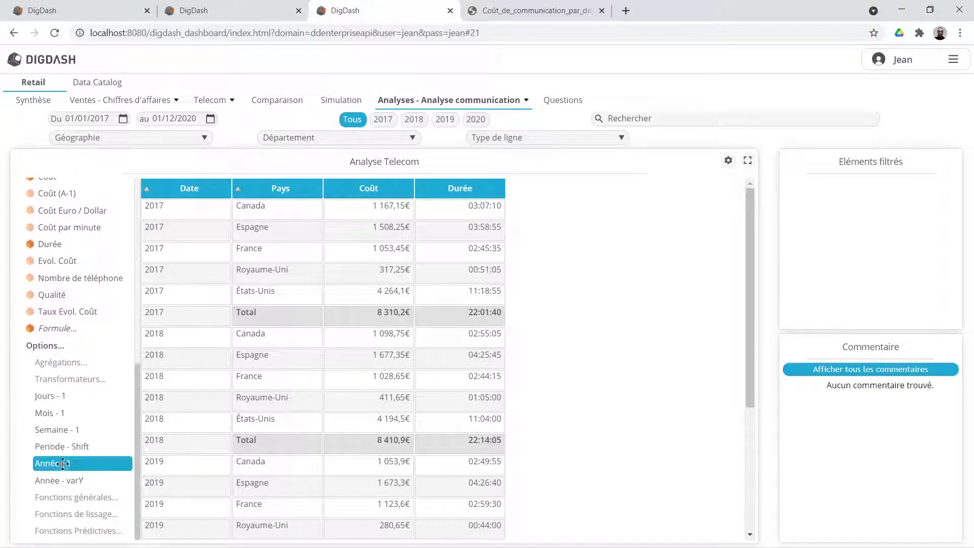
{"action": "left_click_drag", "start_coordinate": [60, 464], "coordinate": [353, 190]}
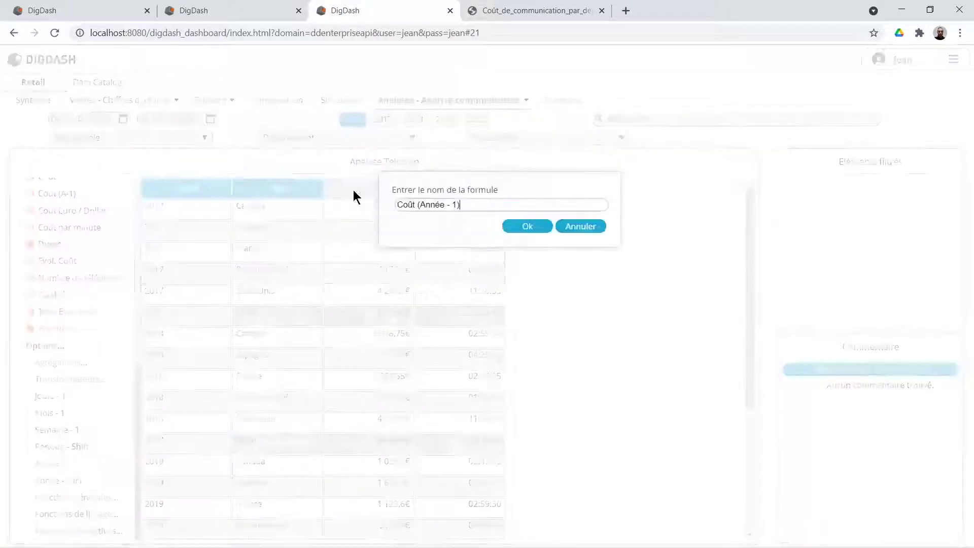
{"action": "left_click", "coordinate": [522, 224]}
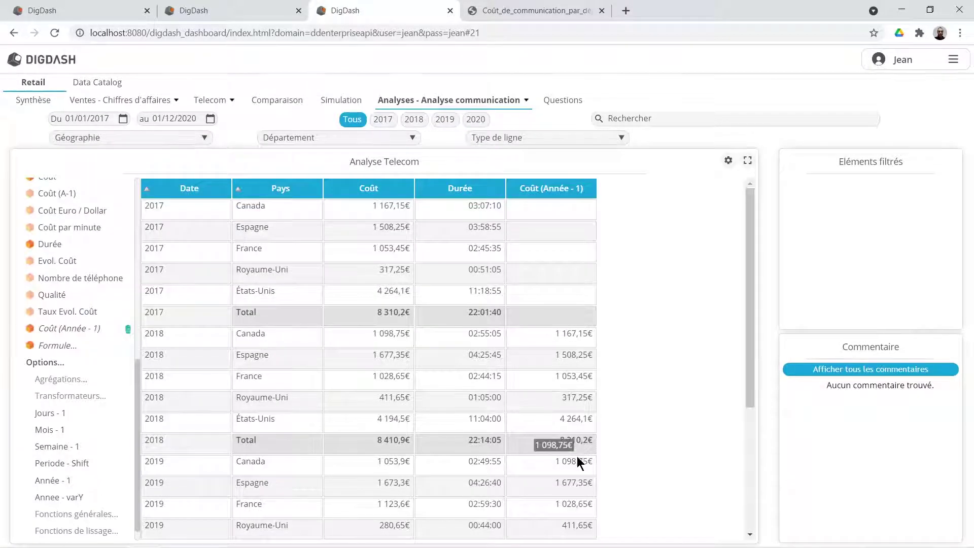
Step: Filter the Analyse Telecom table to 2019 and remove its Durée column
{"action": "left_click", "coordinate": [450, 121]}
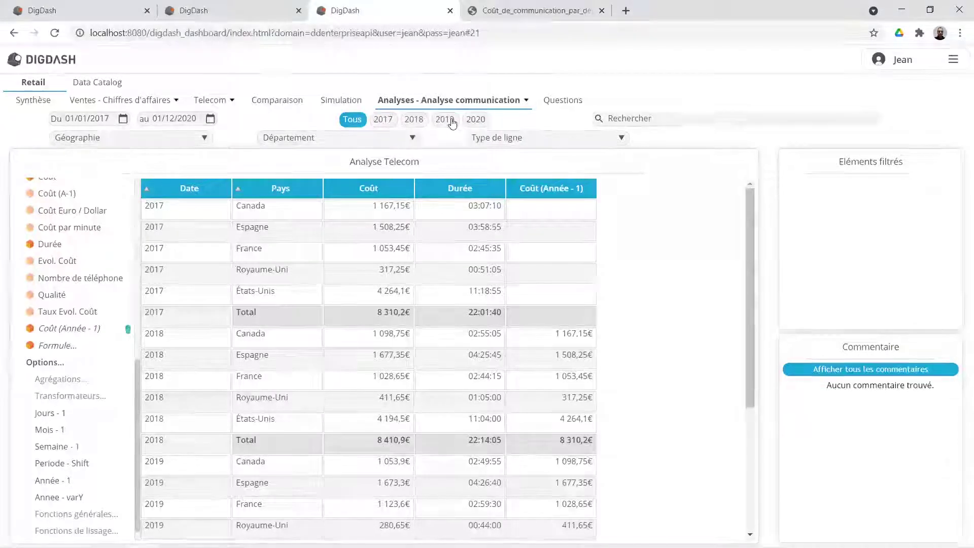
{"action": "left_click_drag", "start_coordinate": [460, 189], "coordinate": [83, 288]}
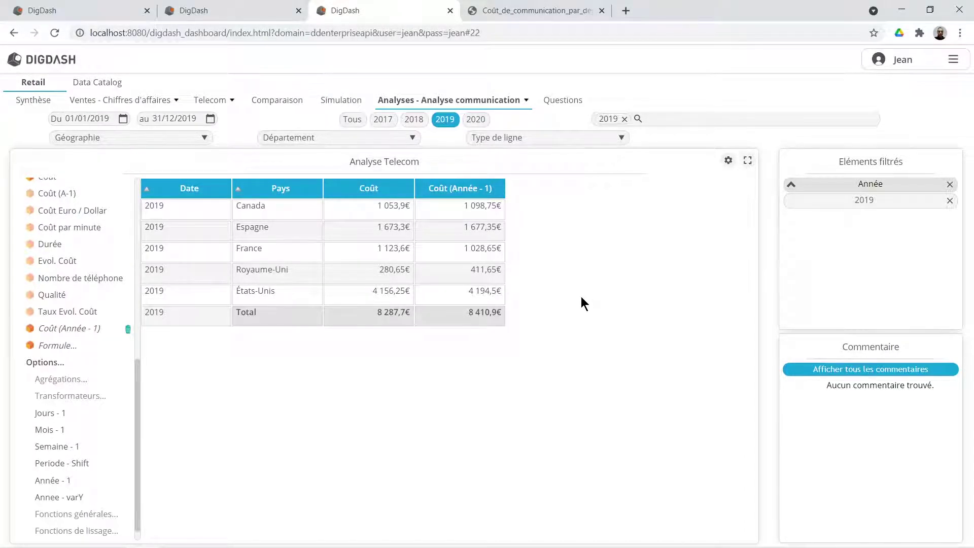
Step: Open the Questions page, query "cout par type de ligne" and display the Coût par Téléphone (Téléphone-Type de ligne) chart
{"action": "left_click", "coordinate": [558, 102]}
{"action": "left_click", "coordinate": [359, 155]}
{"action": "left_click", "coordinate": [95, 180]}
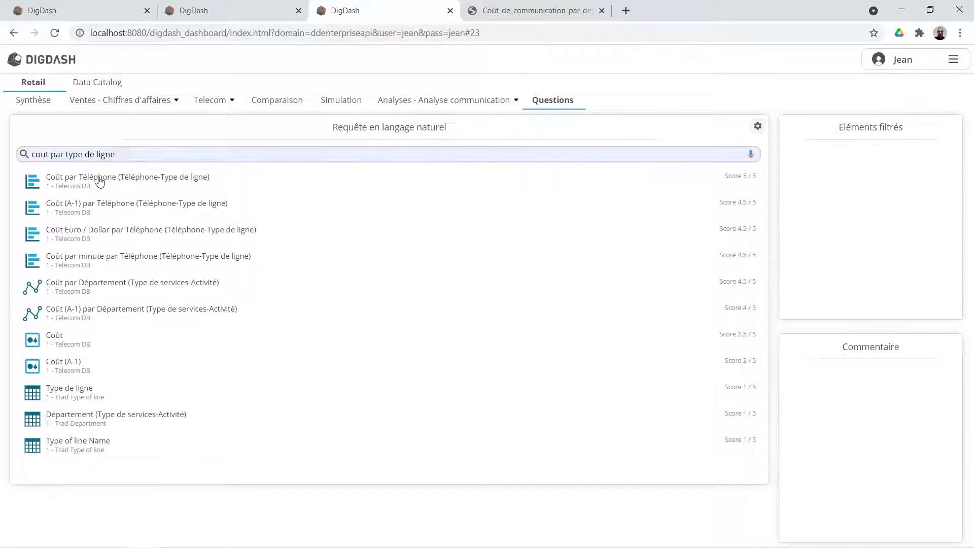
{"action": "left_click", "coordinate": [99, 181]}
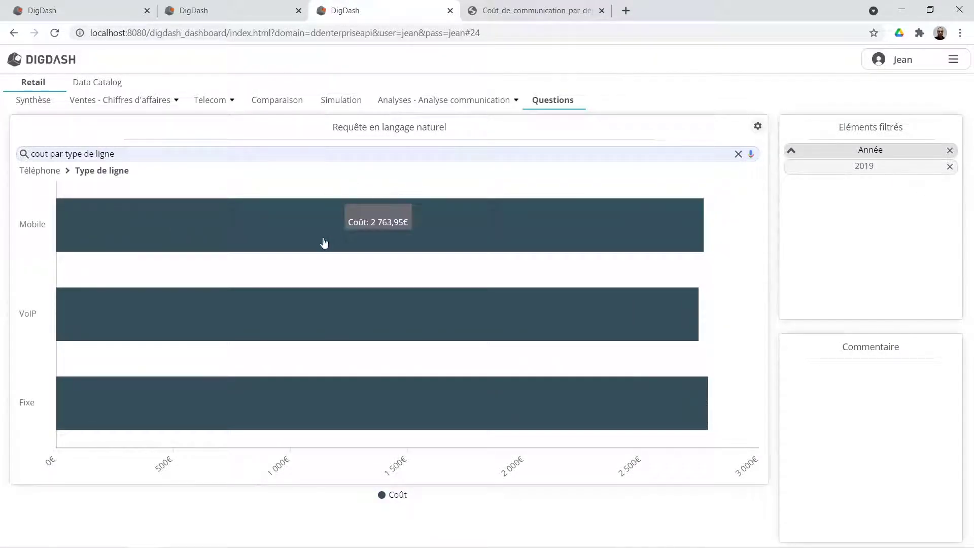
Step: Drill down into Mobile, remove the 2019 filter and return the chart to the Type de ligne level
{"action": "left_click", "coordinate": [564, 231]}
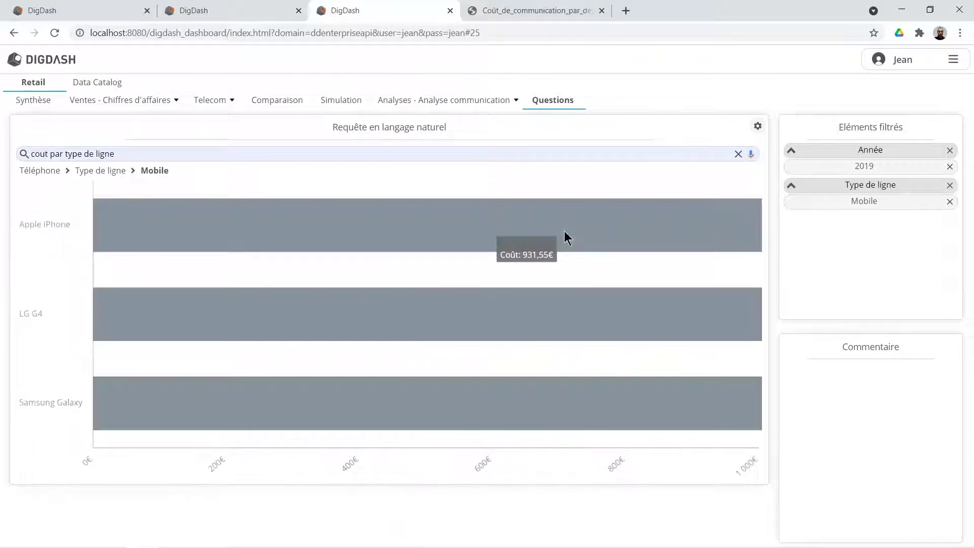
{"action": "left_click", "coordinate": [950, 166]}
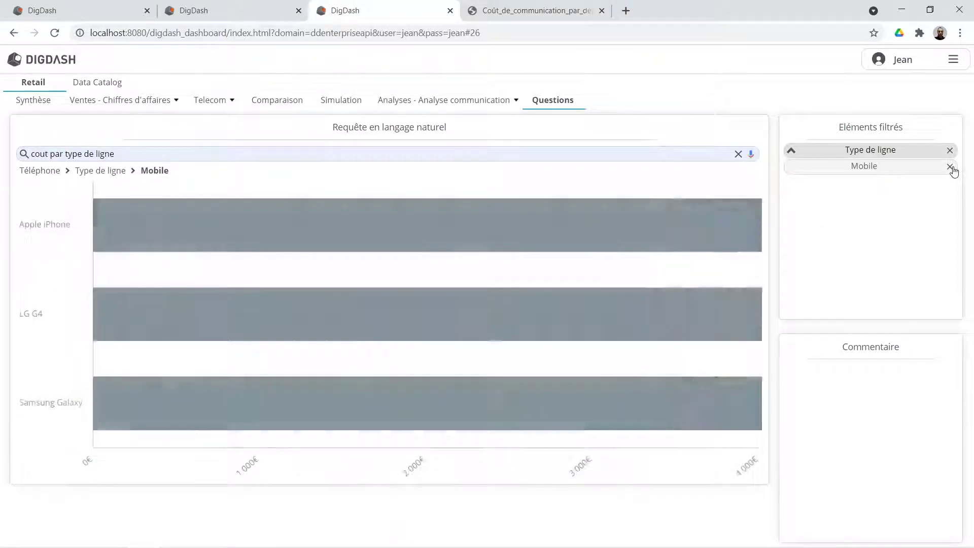
{"action": "left_click", "coordinate": [90, 171]}
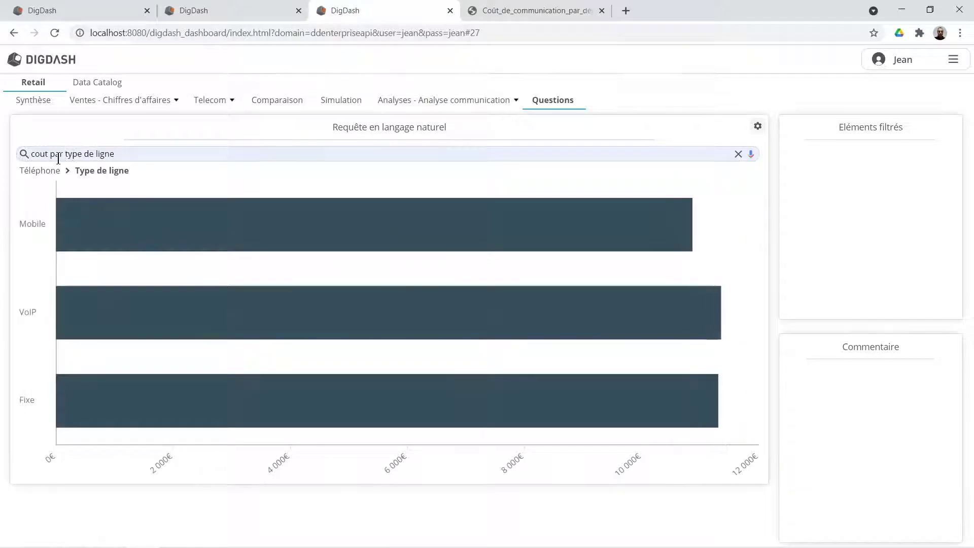
Step: Change the query to "cout par année", display the Coût par Date (Date-Année) chart and drill down into 2018
{"action": "left_click", "coordinate": [163, 152]}
{"action": "left_click_drag", "start_coordinate": [64, 153], "coordinate": [168, 152]}
{"action": "type", "text": "année"}
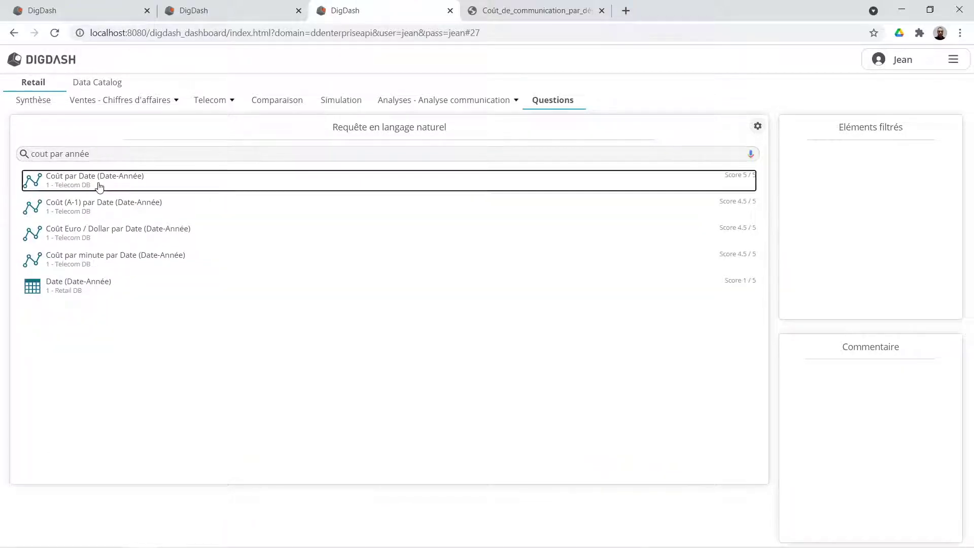
{"action": "left_click", "coordinate": [97, 182]}
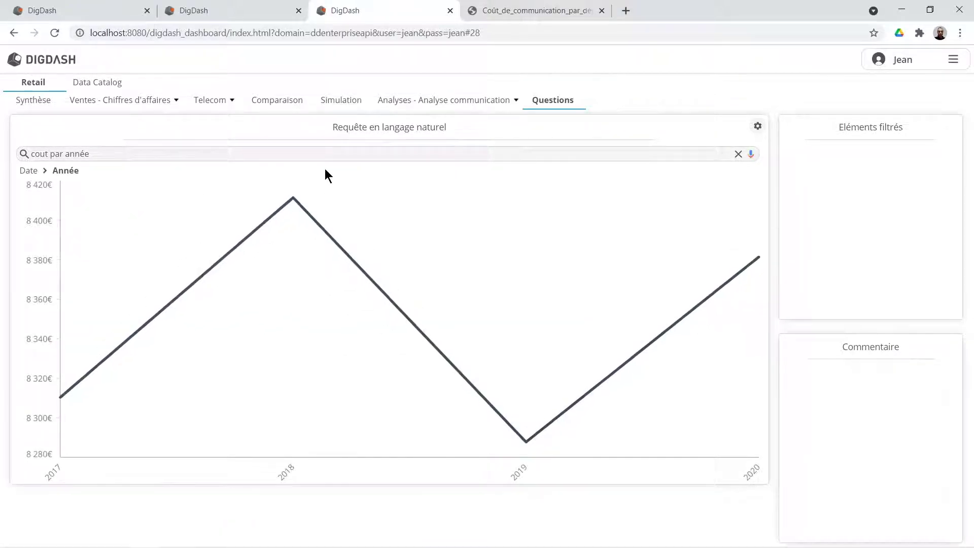
{"action": "left_click", "coordinate": [295, 202]}
Step: Change the query to "cout paour le canada" and display the Coût par Géographie (Géographique-Région-'Canada') map
{"action": "double_click", "coordinate": [111, 152]}
{"action": "key", "text": "BackSpace"}
{"action": "key", "text": "BackSpace"}
{"action": "type", "text": "ou"}
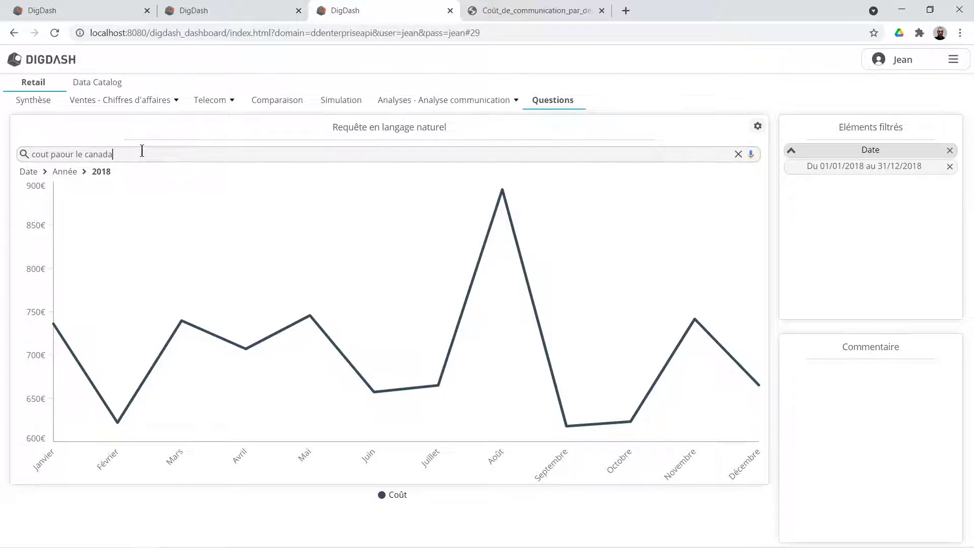
{"action": "key", "text": "Return"}
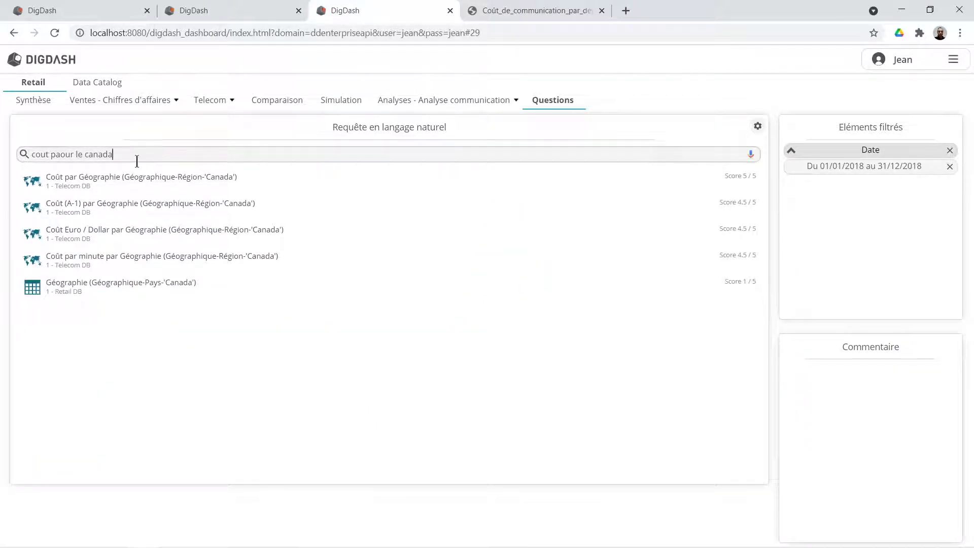
{"action": "left_click", "coordinate": [103, 175]}
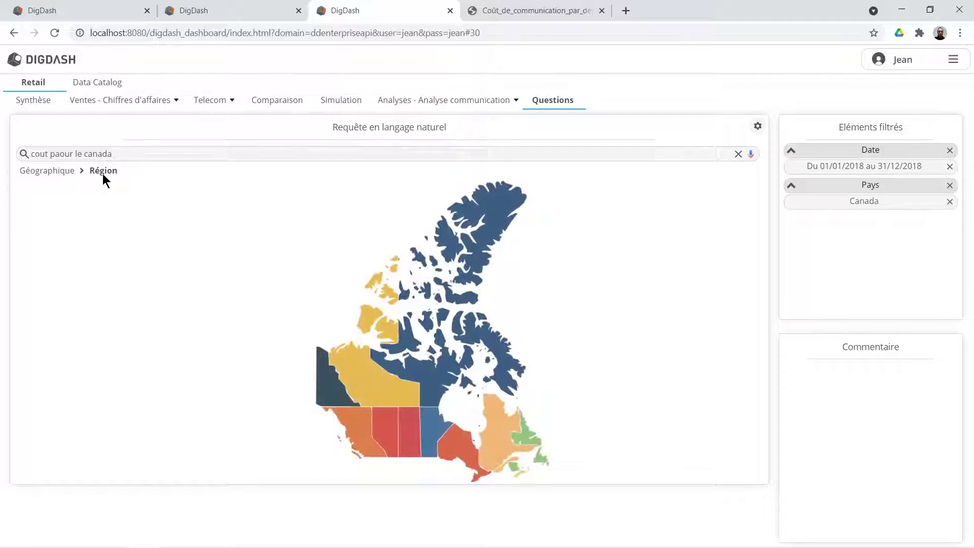